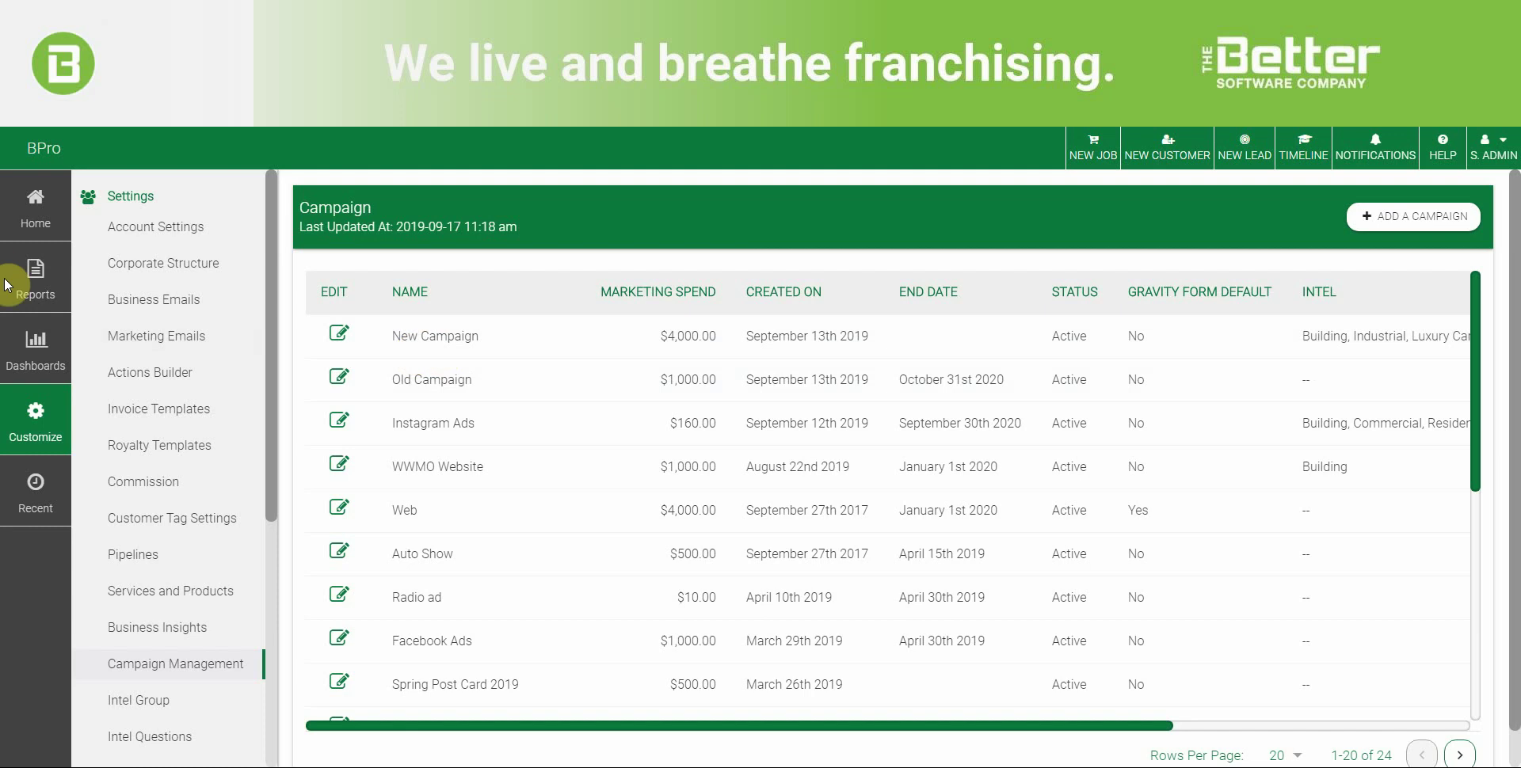
left_click(32, 282)
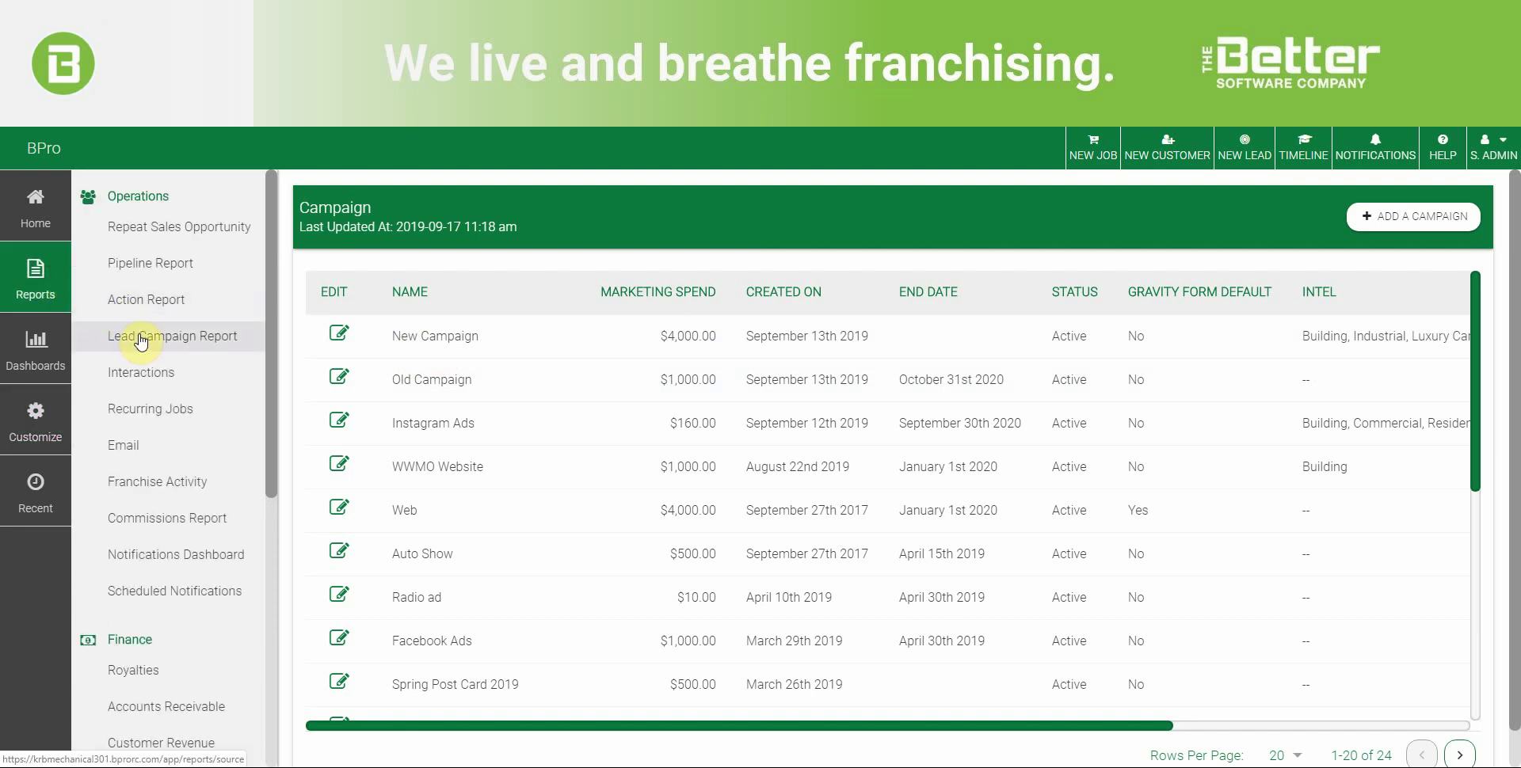
left_click(35, 281)
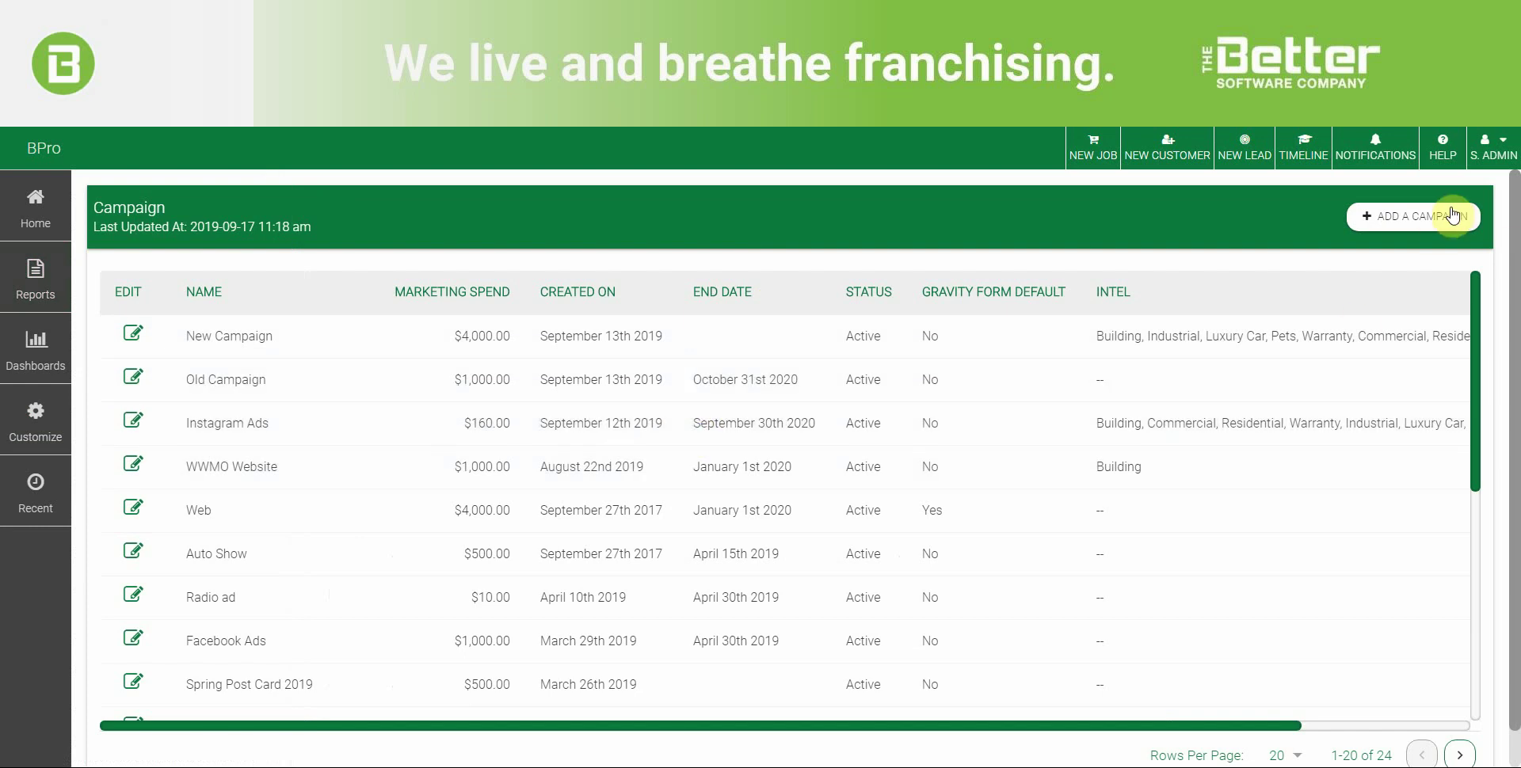
left_click(199, 375)
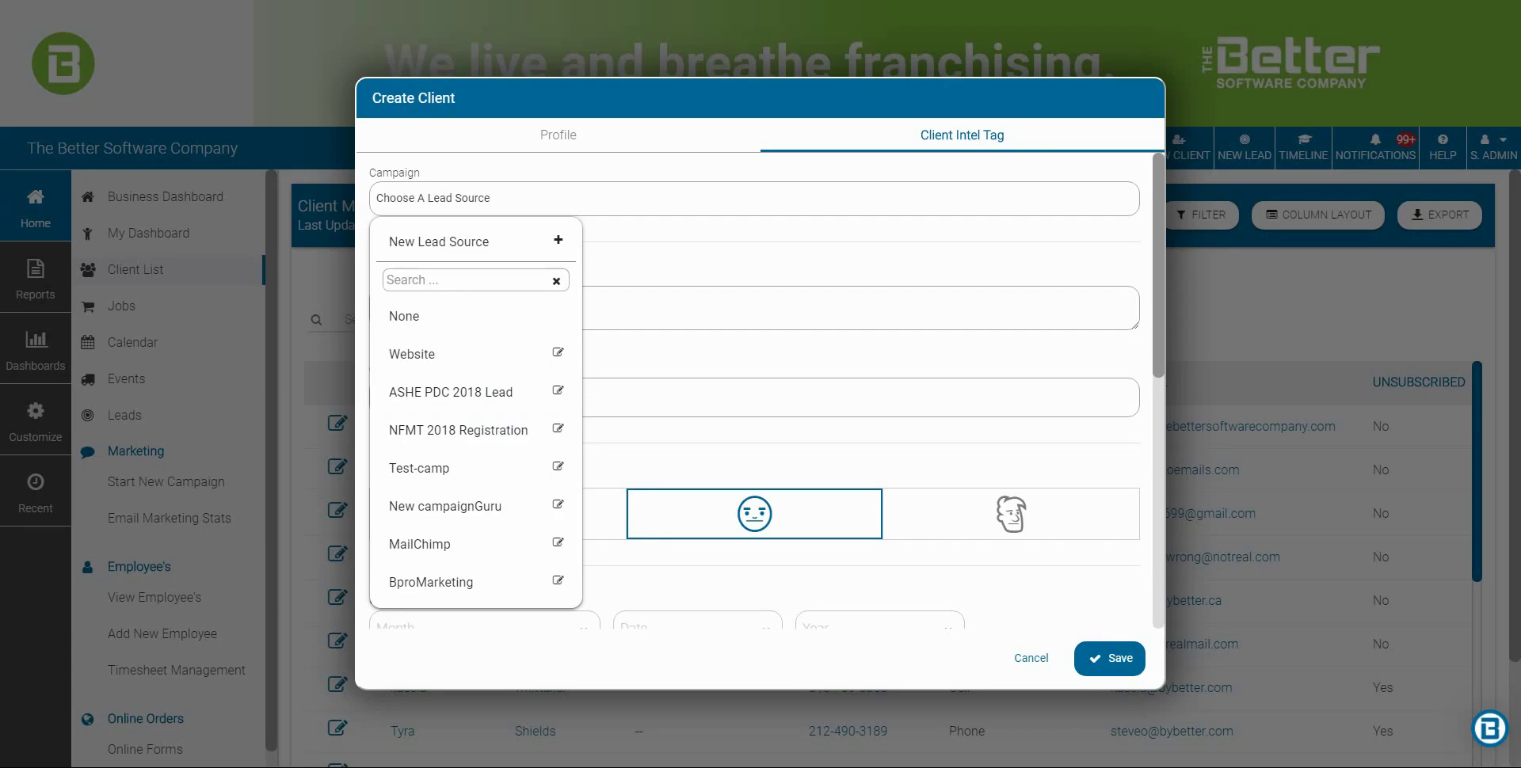
Review the campaign choices offered in the new client and new customer forms without selecting one
left_click(824, 207)
left_click(473, 199)
left_click(473, 199)
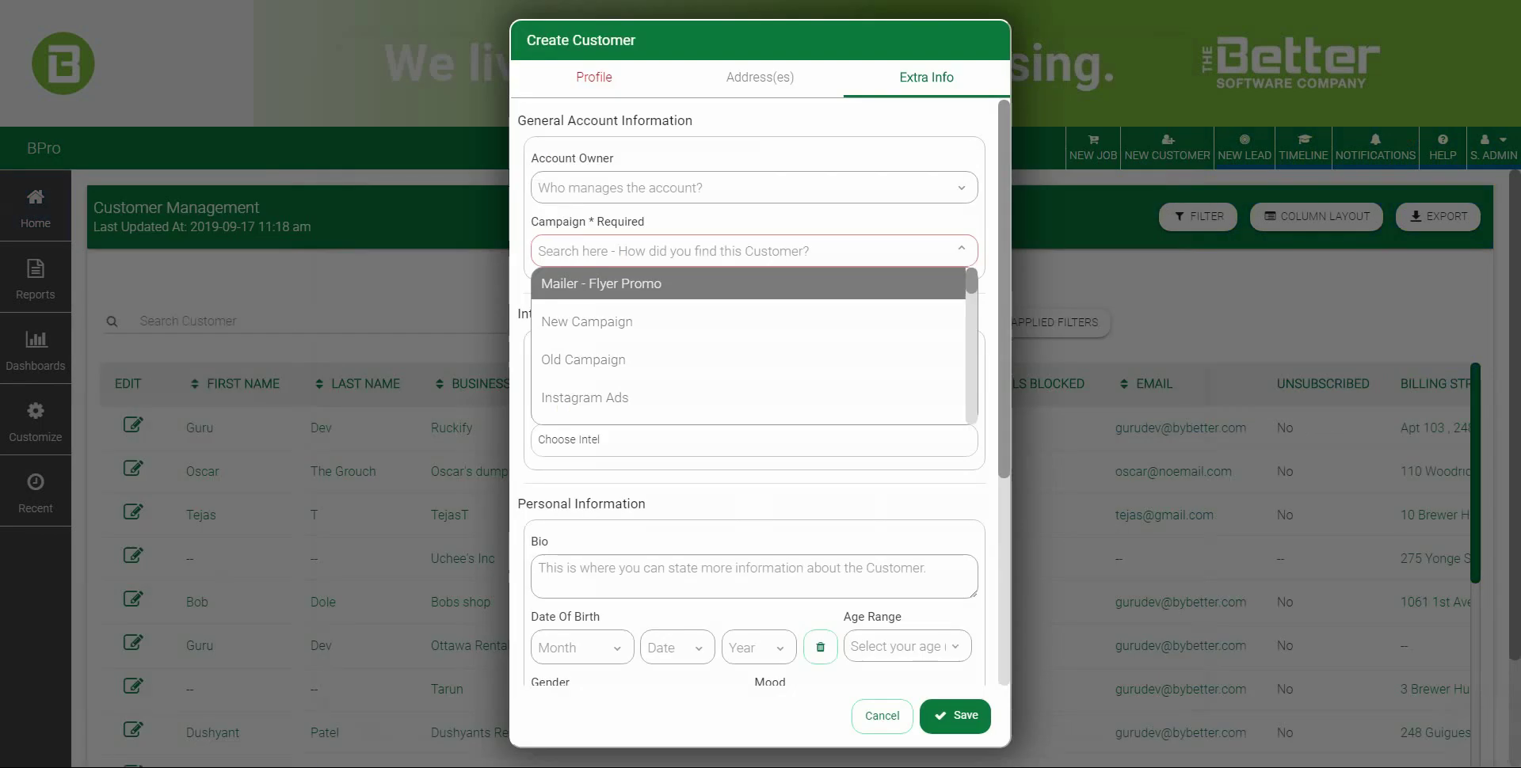
key("Escape")
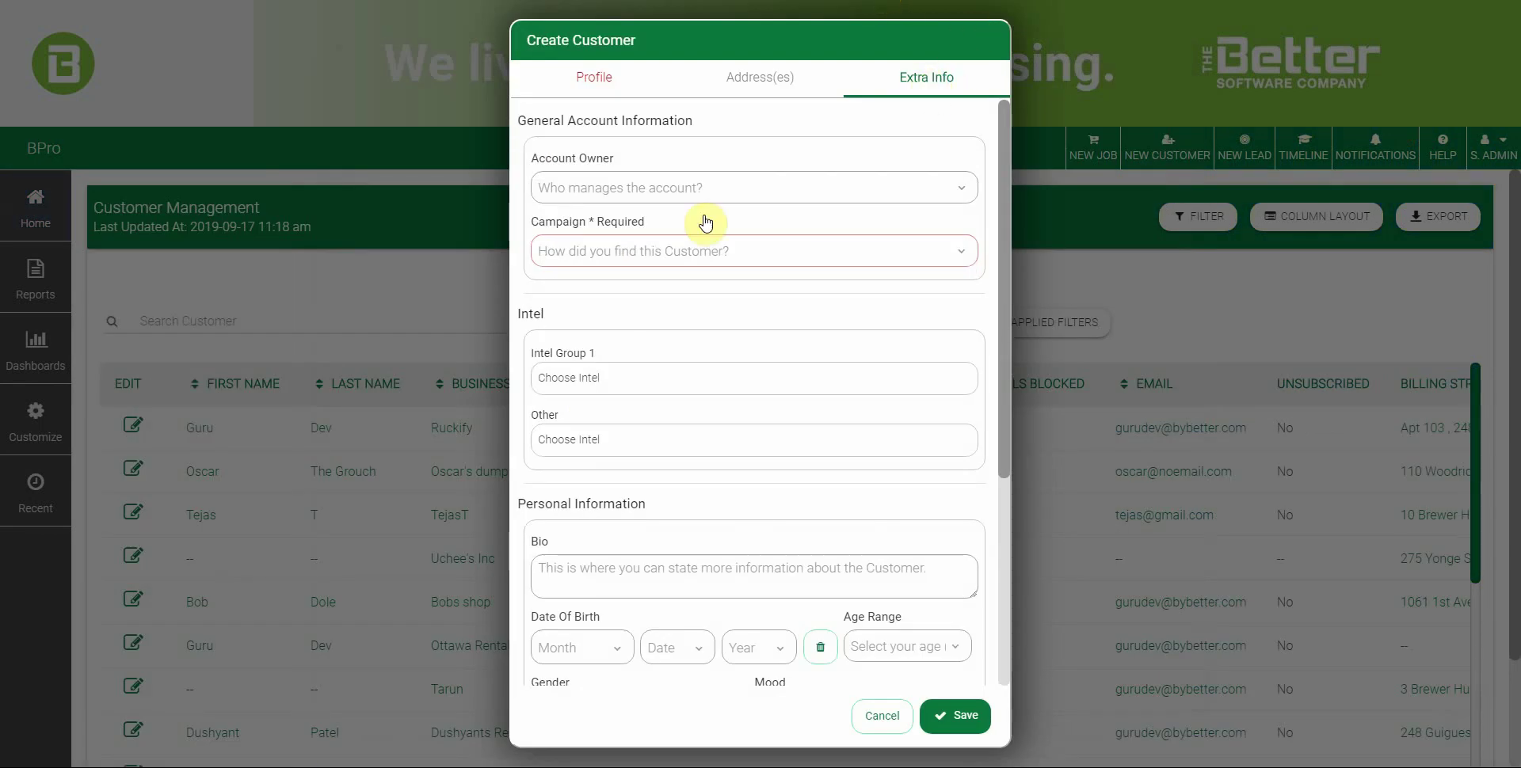
left_click(656, 255)
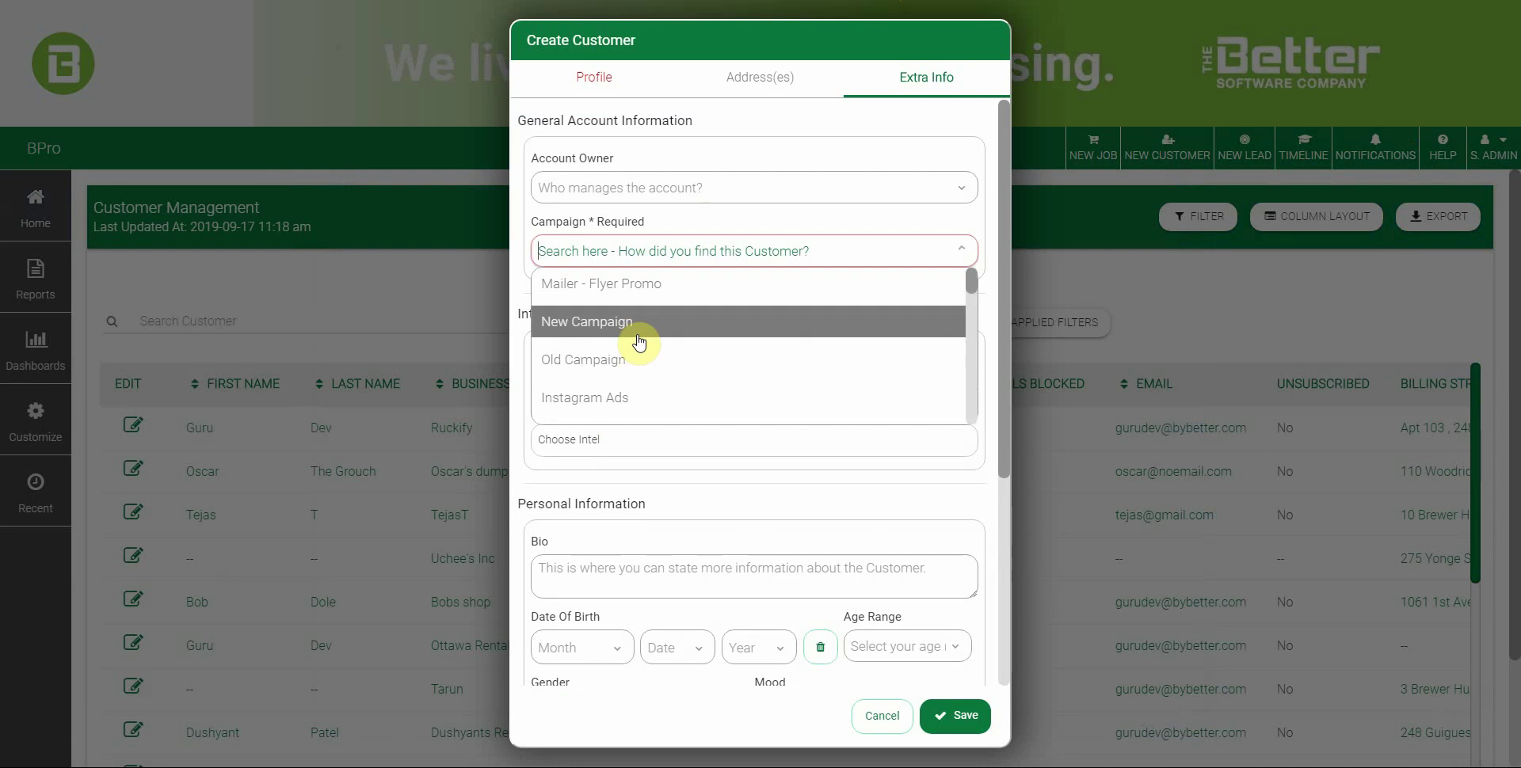
left_click(656, 227)
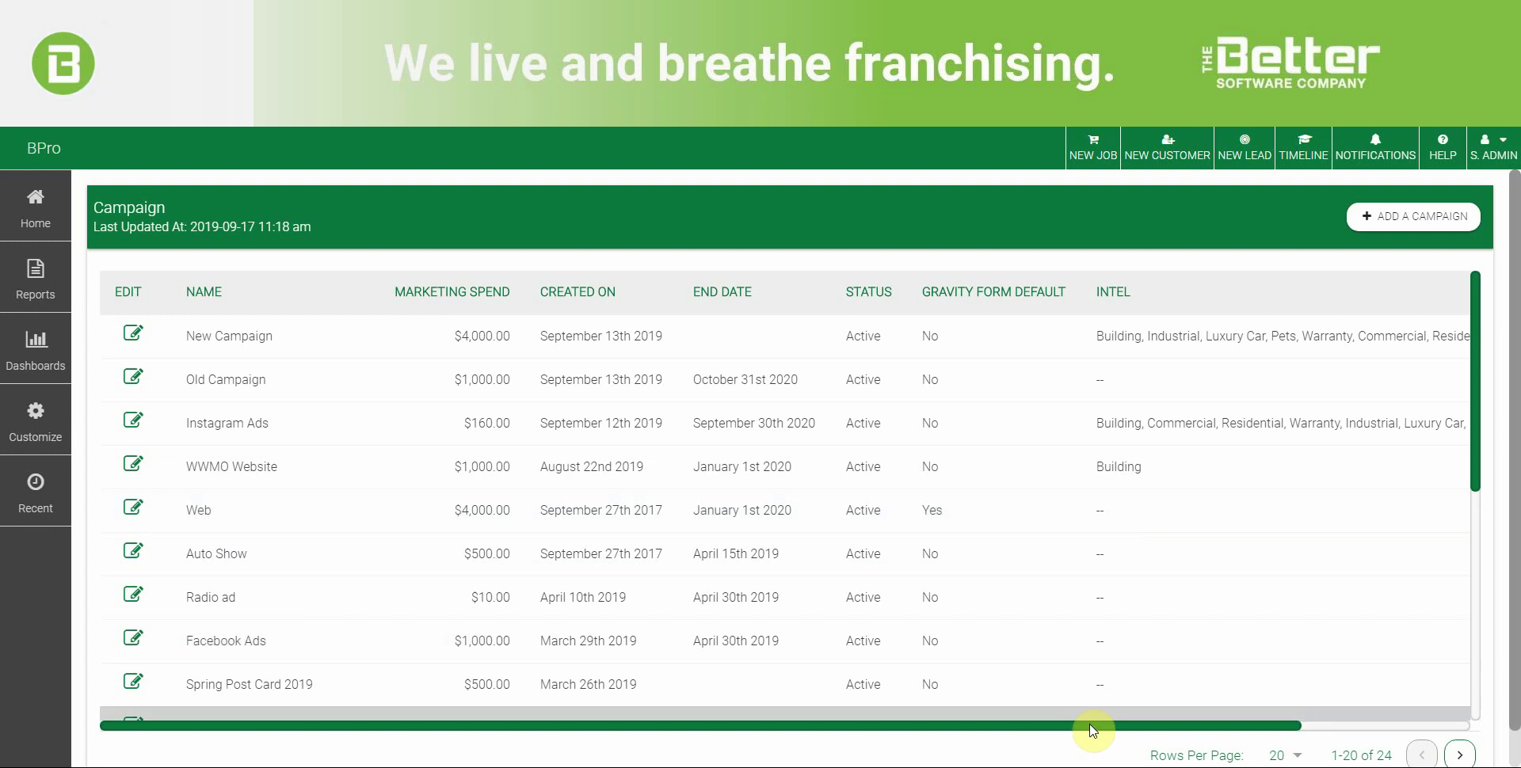
Examine the campaign list across all its columns, from name and marketing spend through intel and owning franchise
left_click_drag(1091, 729, 1262, 706)
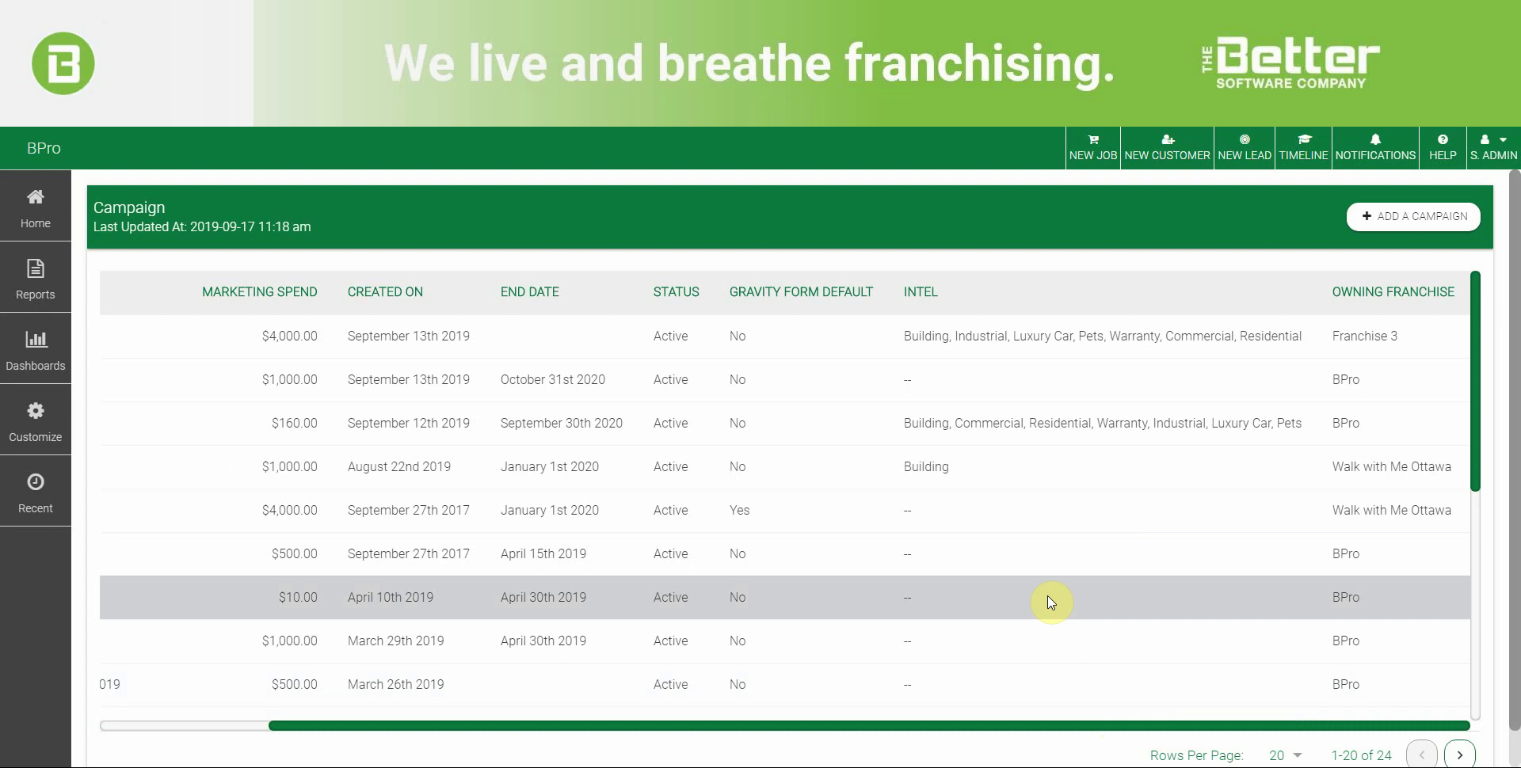
left_click_drag(916, 724, 723, 692)
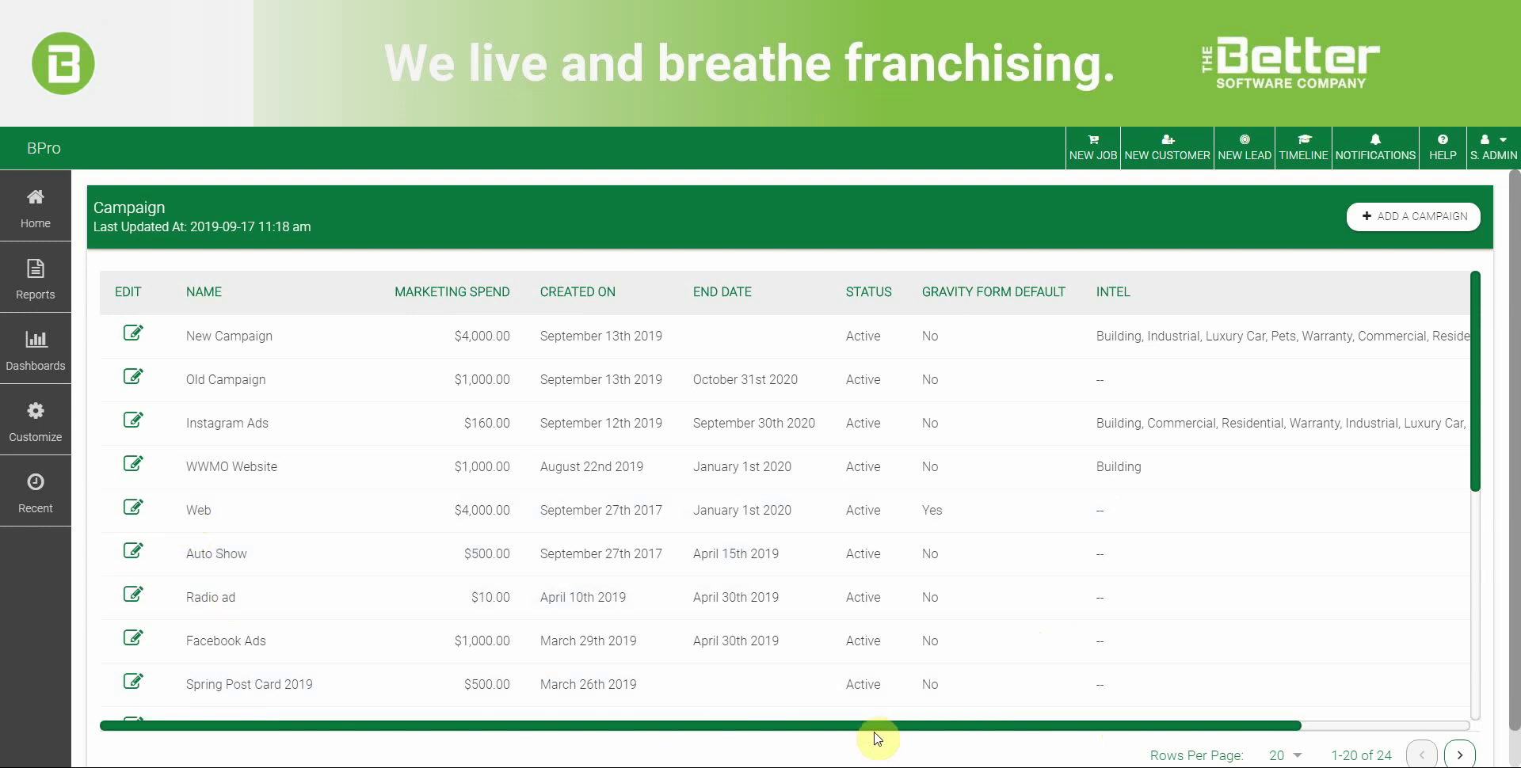
scroll(974, 740, "down", 7)
scroll(1304, 609, "up", 7)
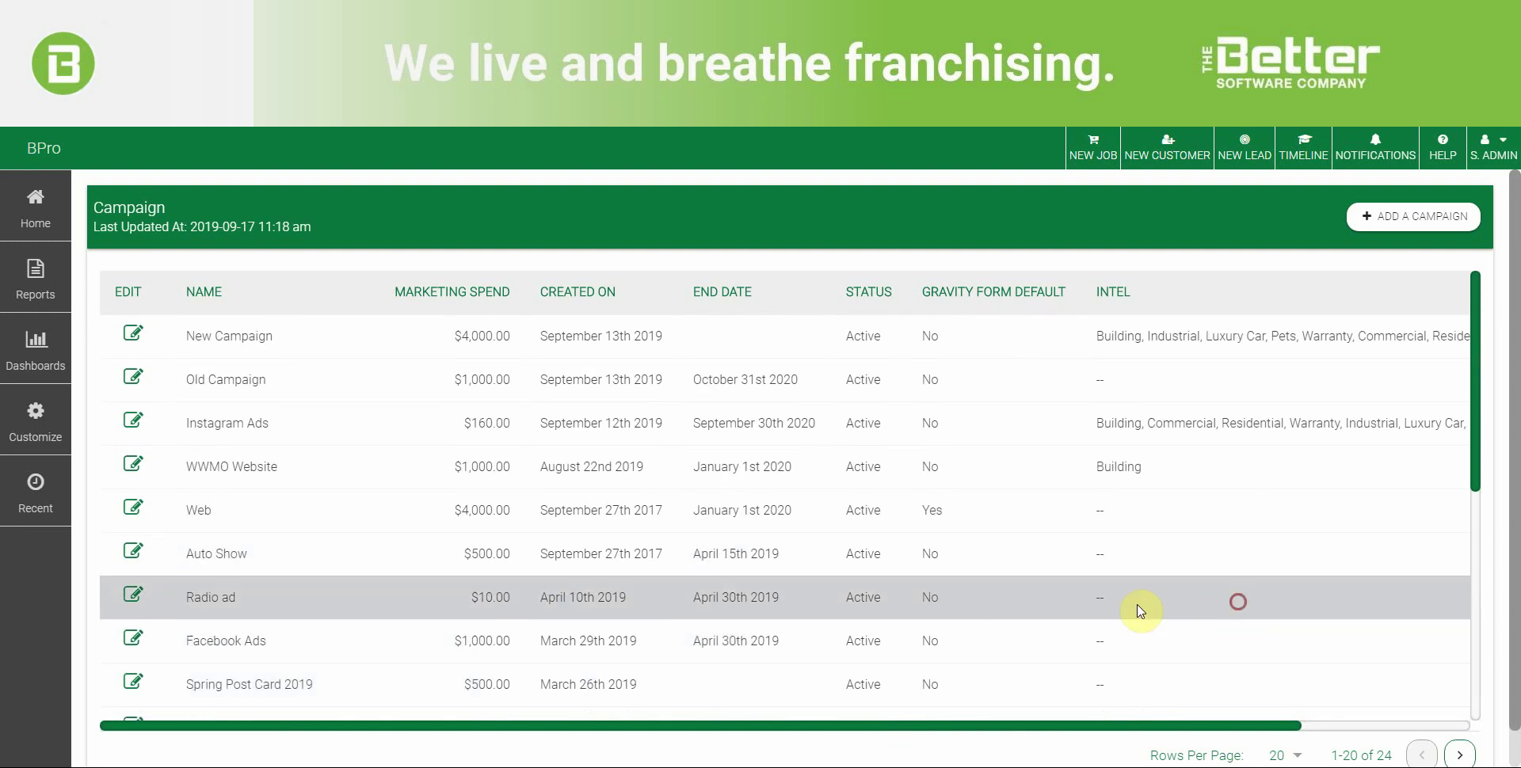
scroll(1140, 612, "right", 3)
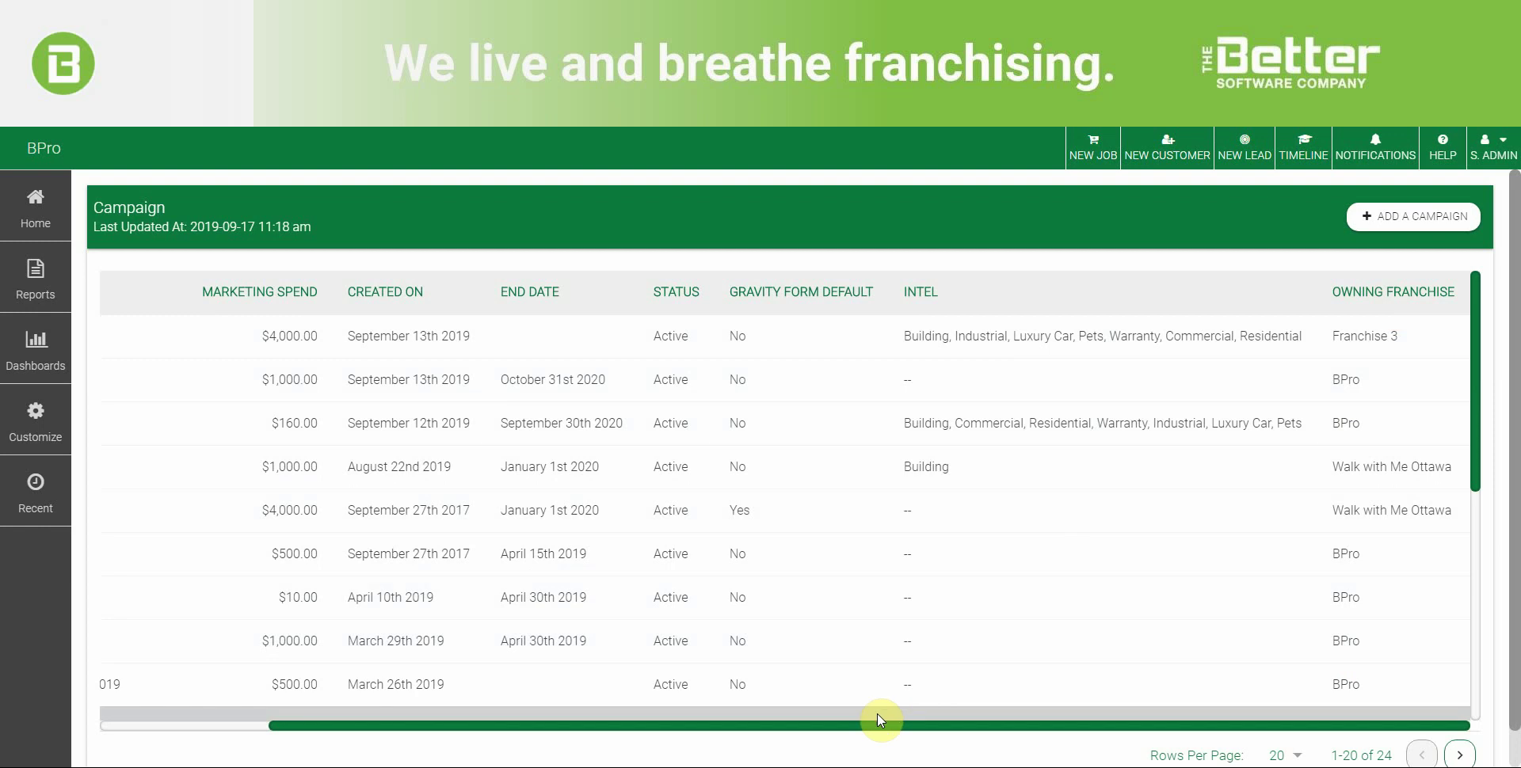
left_click_drag(818, 723, 621, 720)
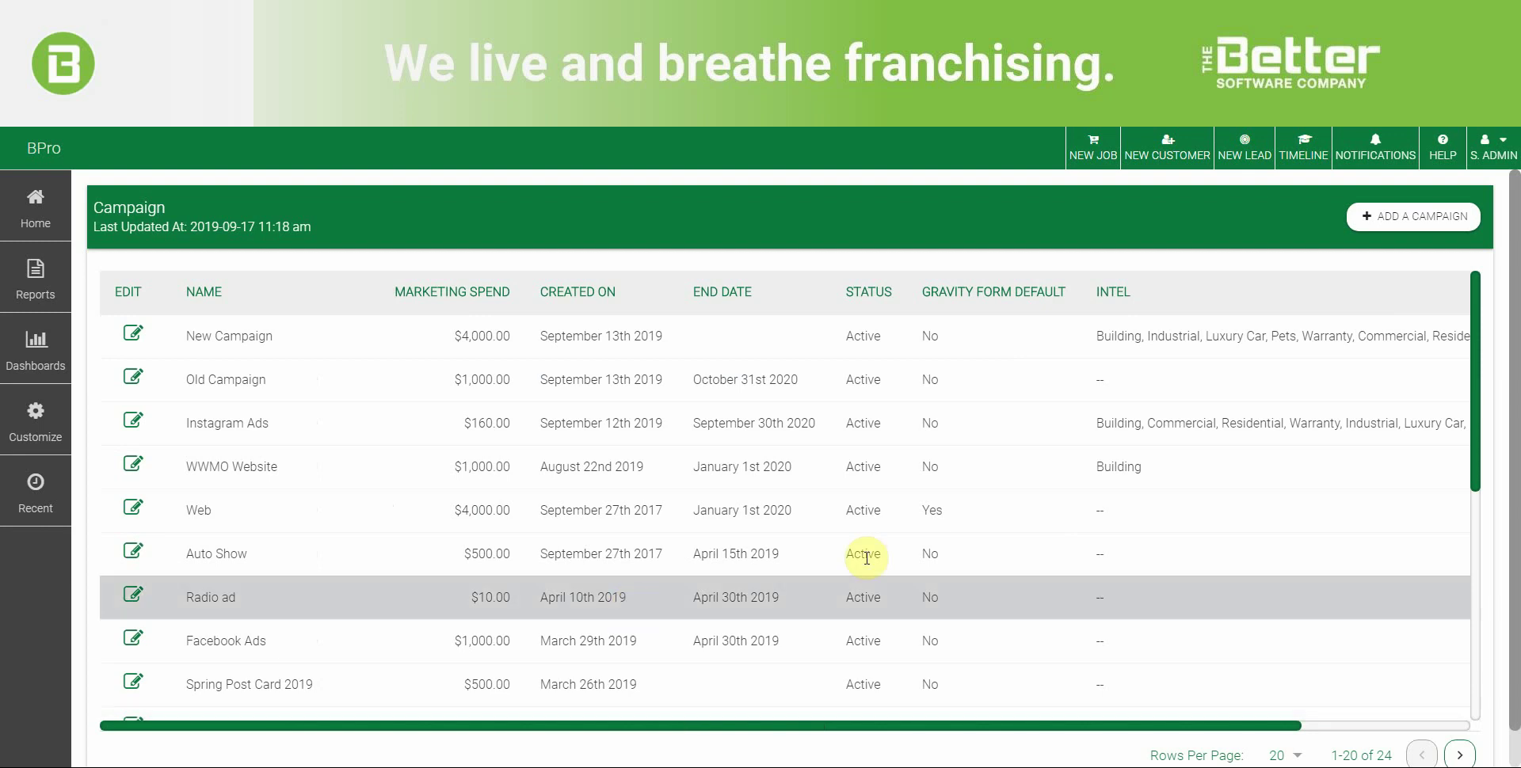
Start a new campaign named "Mailer - Flyer Promo" with a spend of $500
left_click(1385, 226)
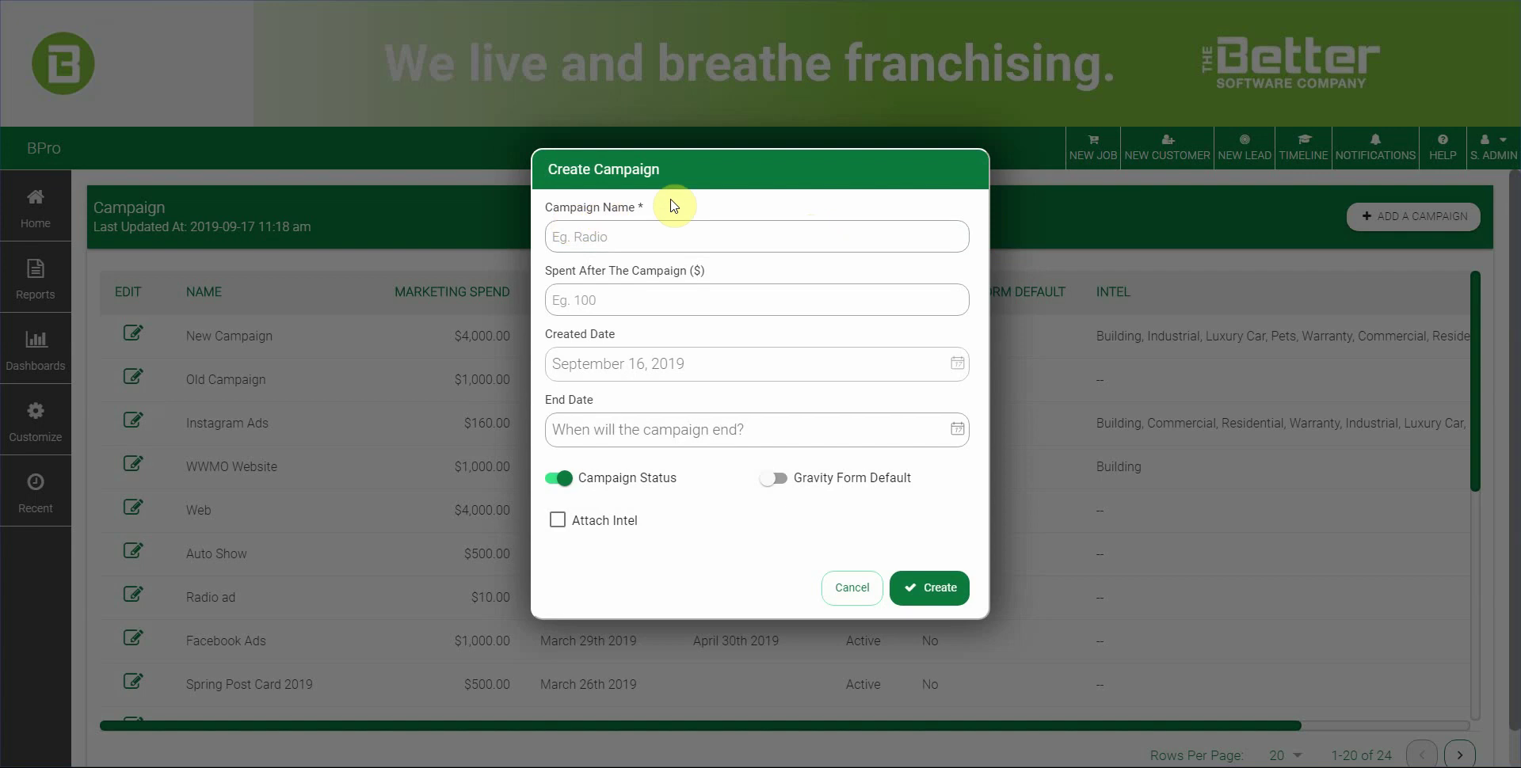
left_click(621, 276)
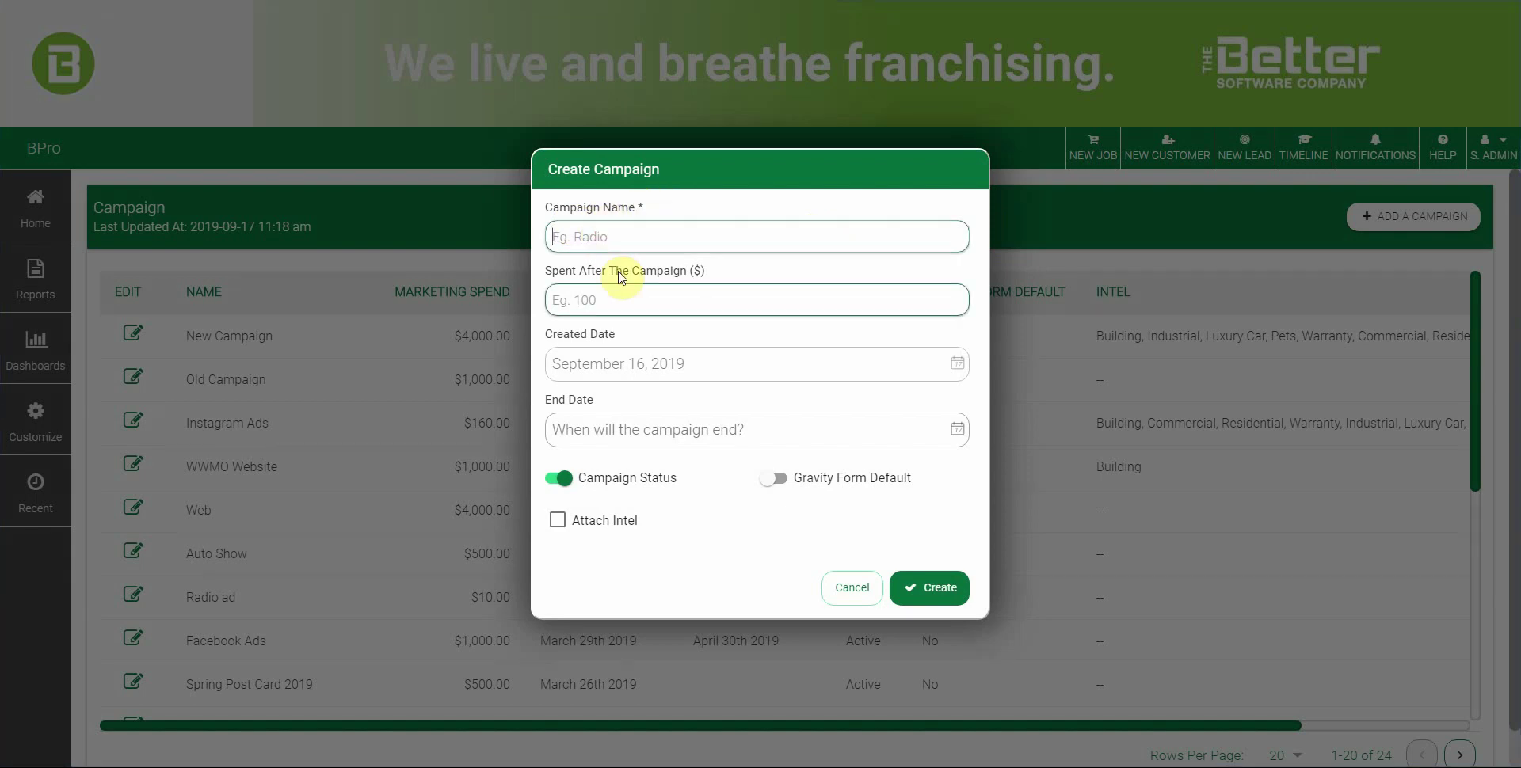
type("Maile")
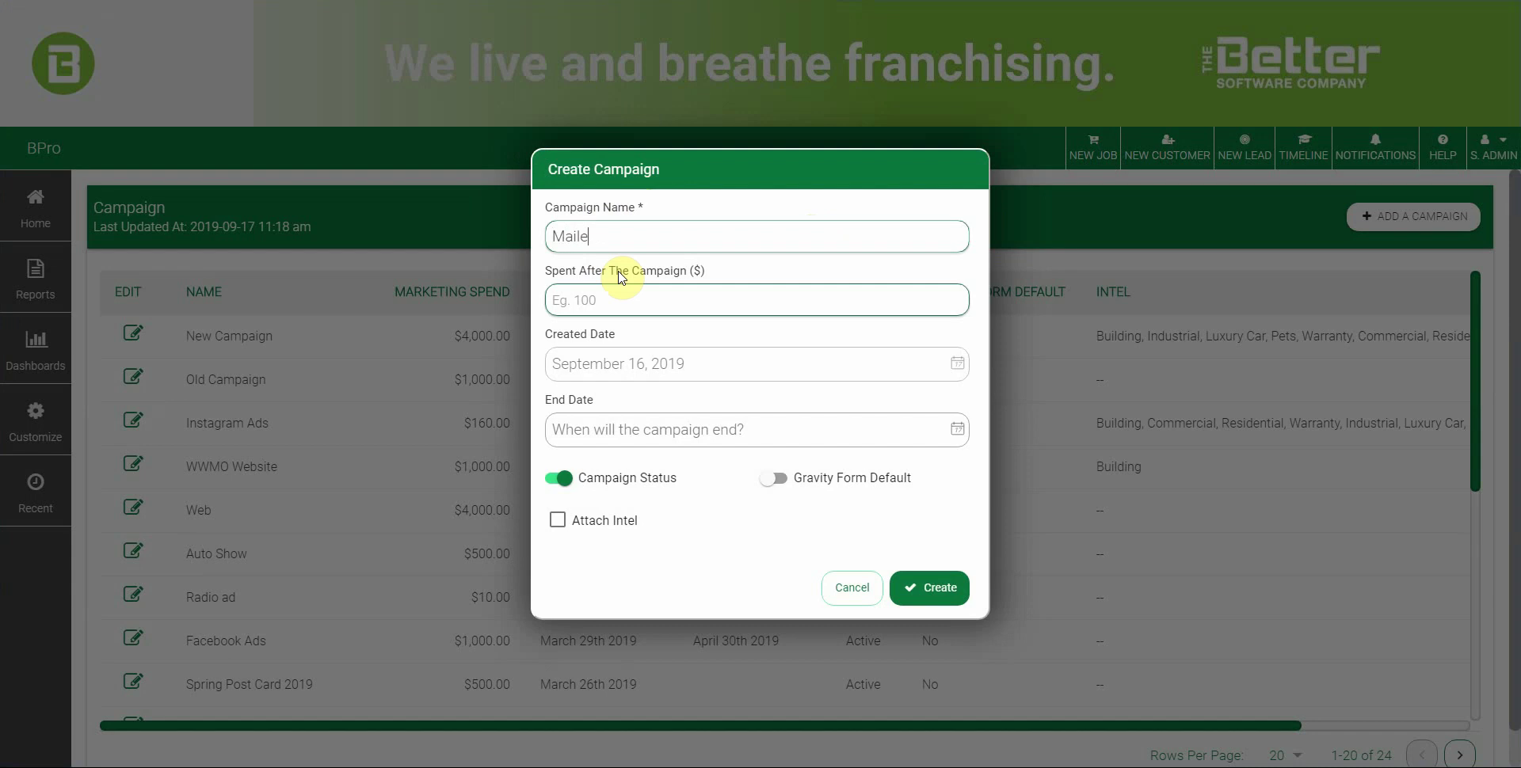
type("r - Flyer Promo")
left_click(621, 295)
type("500")
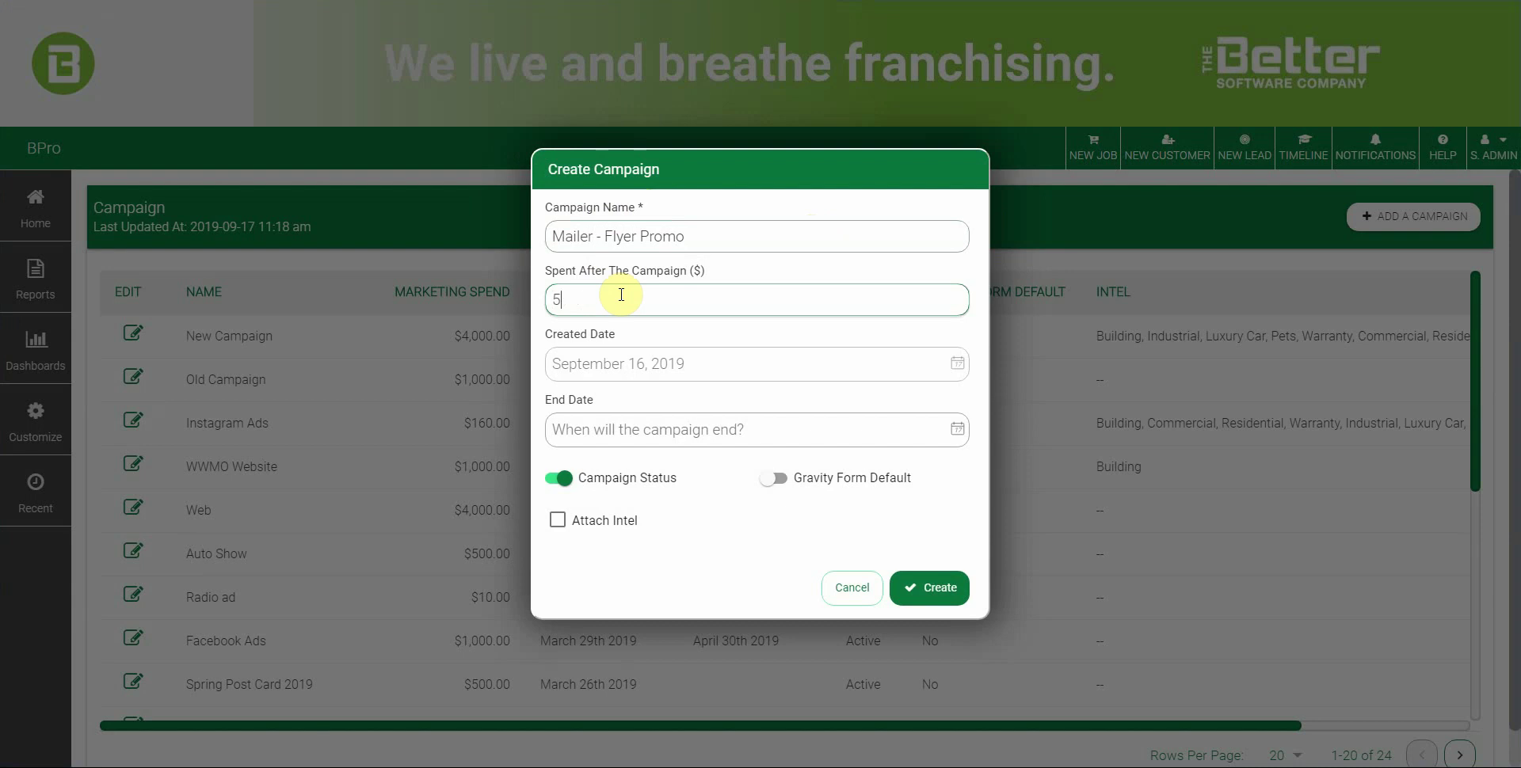
Set the campaign's end date to September 24, 2019
key("Tab")
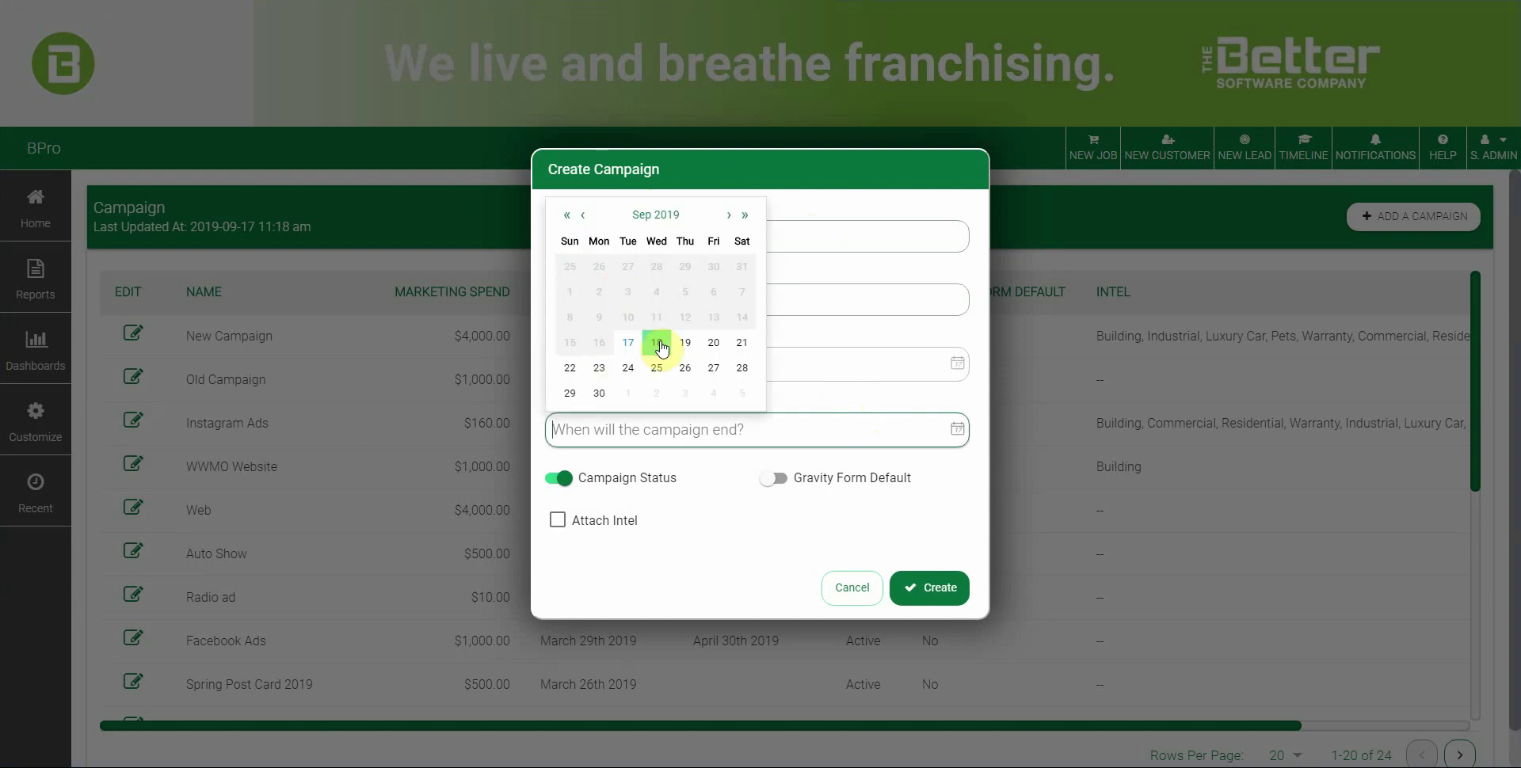
left_click(629, 342)
left_click(680, 430)
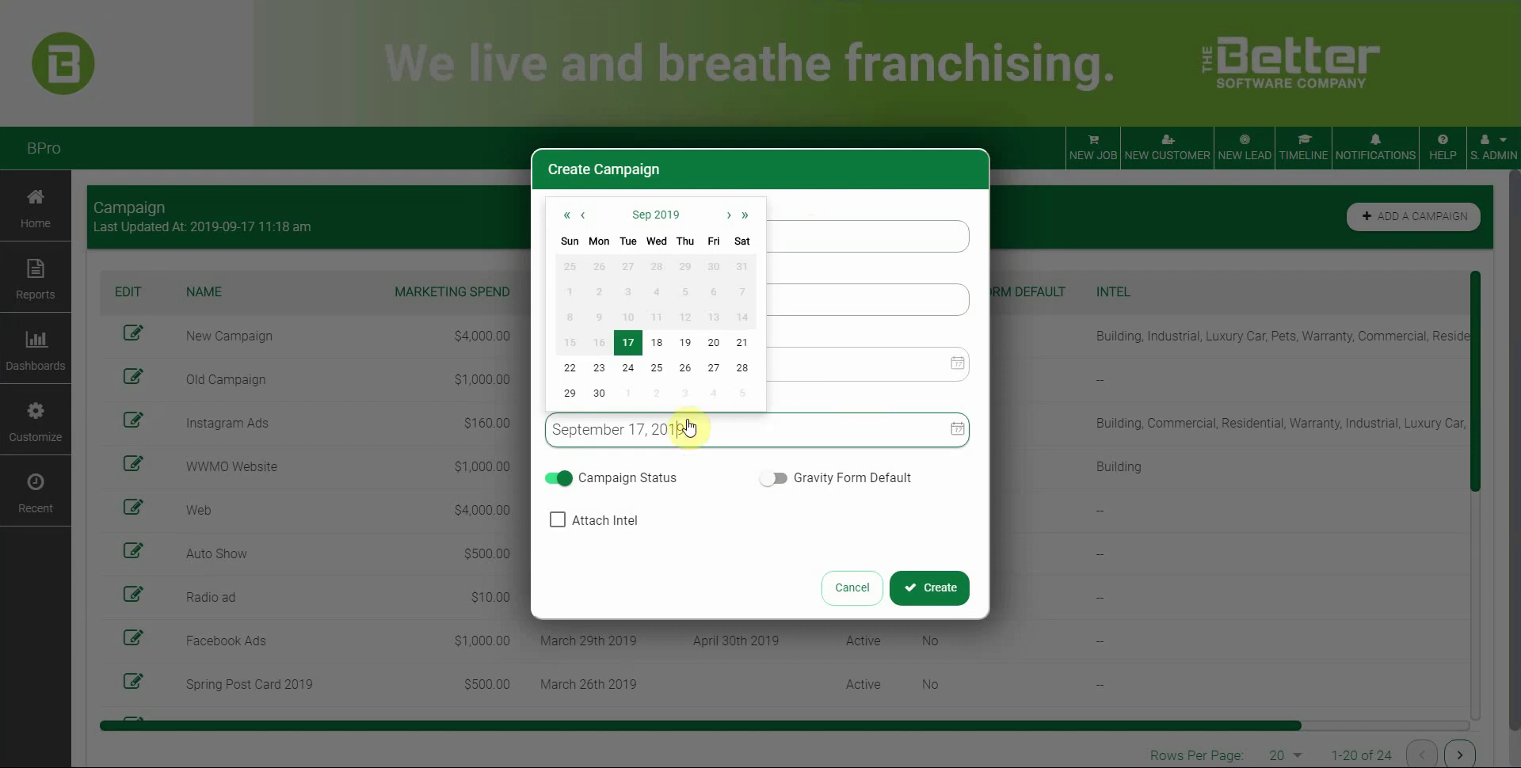
left_click(629, 367)
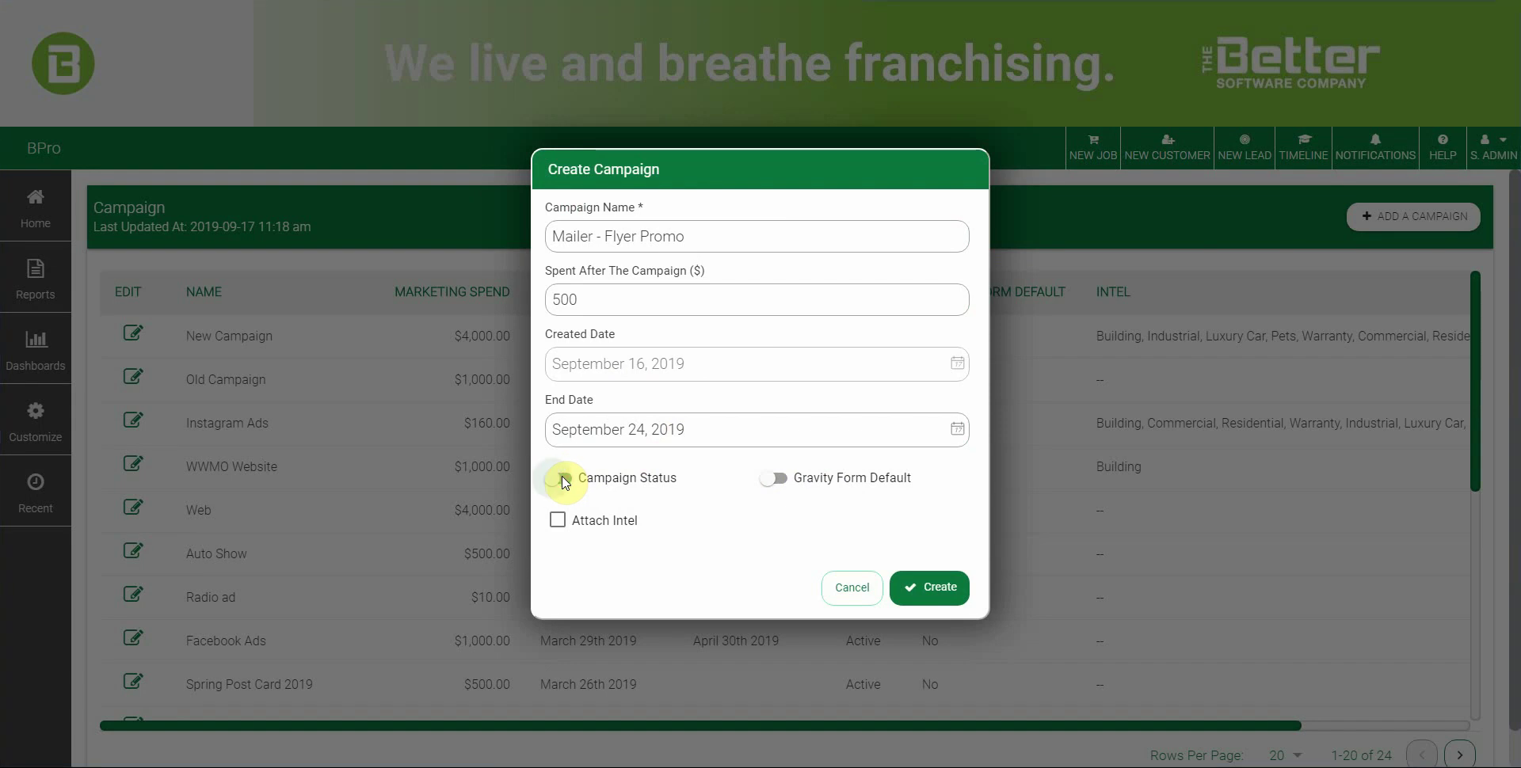
Enable intel attachment for the campaign and choose Residential under Intel Group 1
left_click(557, 521)
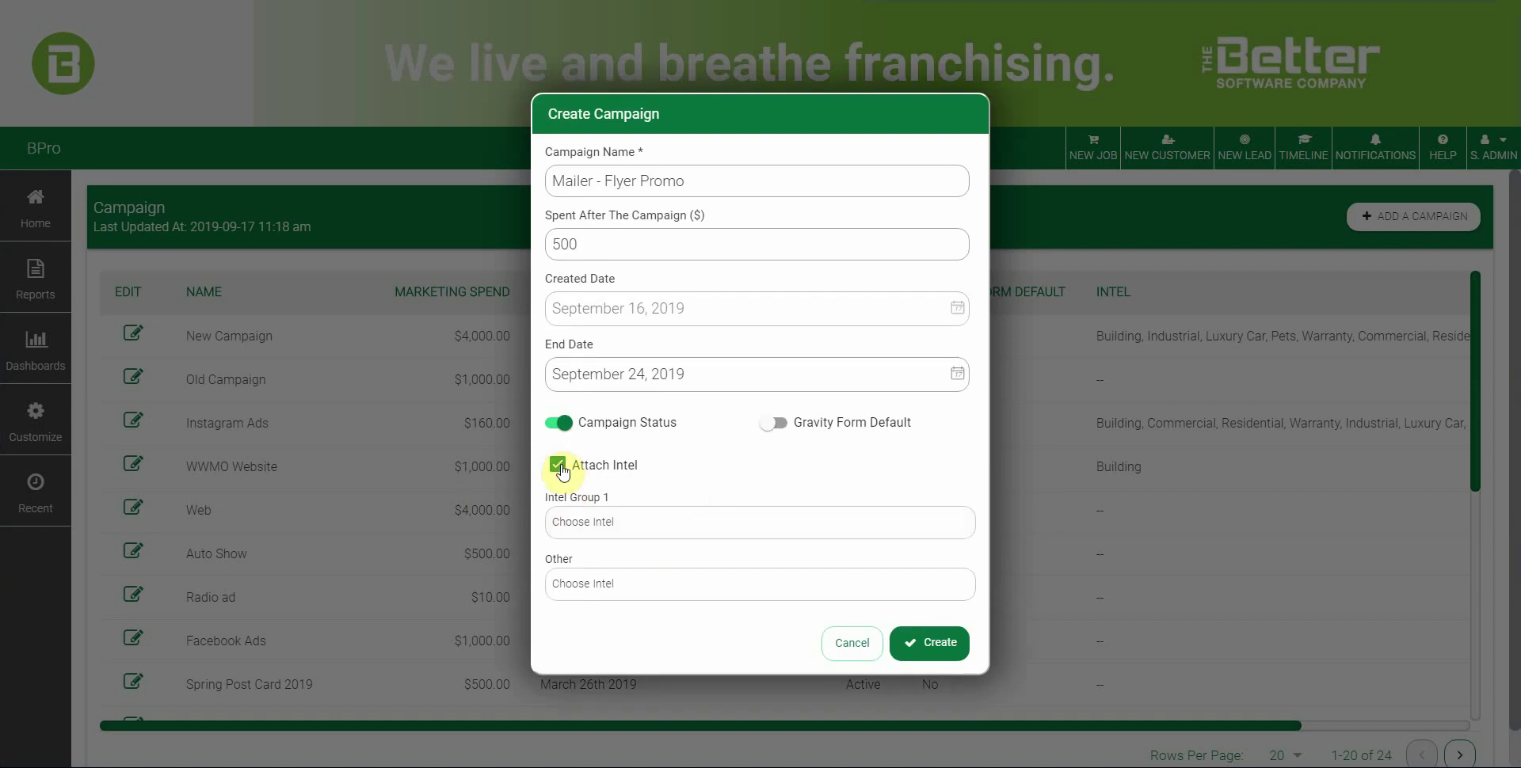
left_click(617, 524)
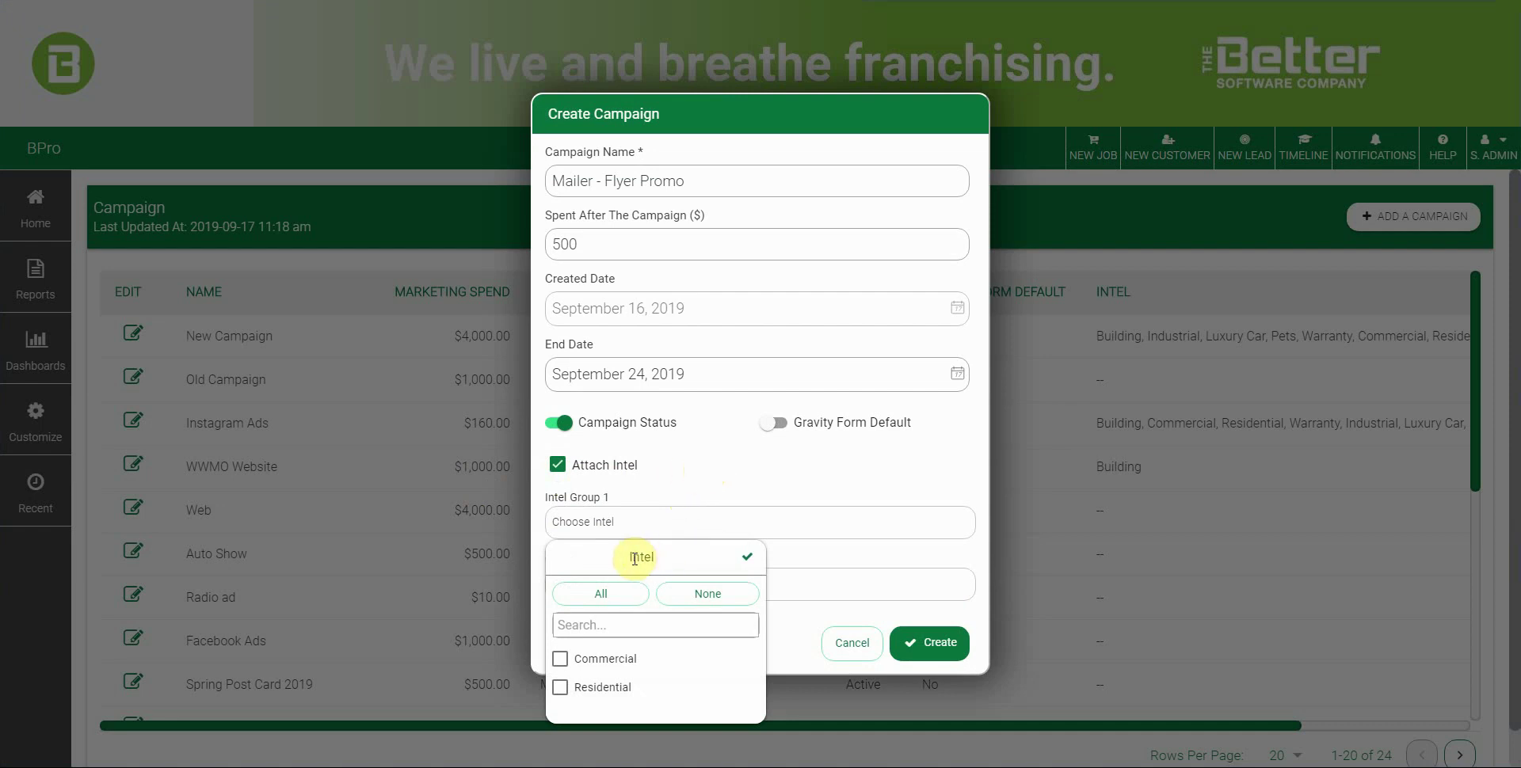
left_click(562, 662)
left_click(563, 663)
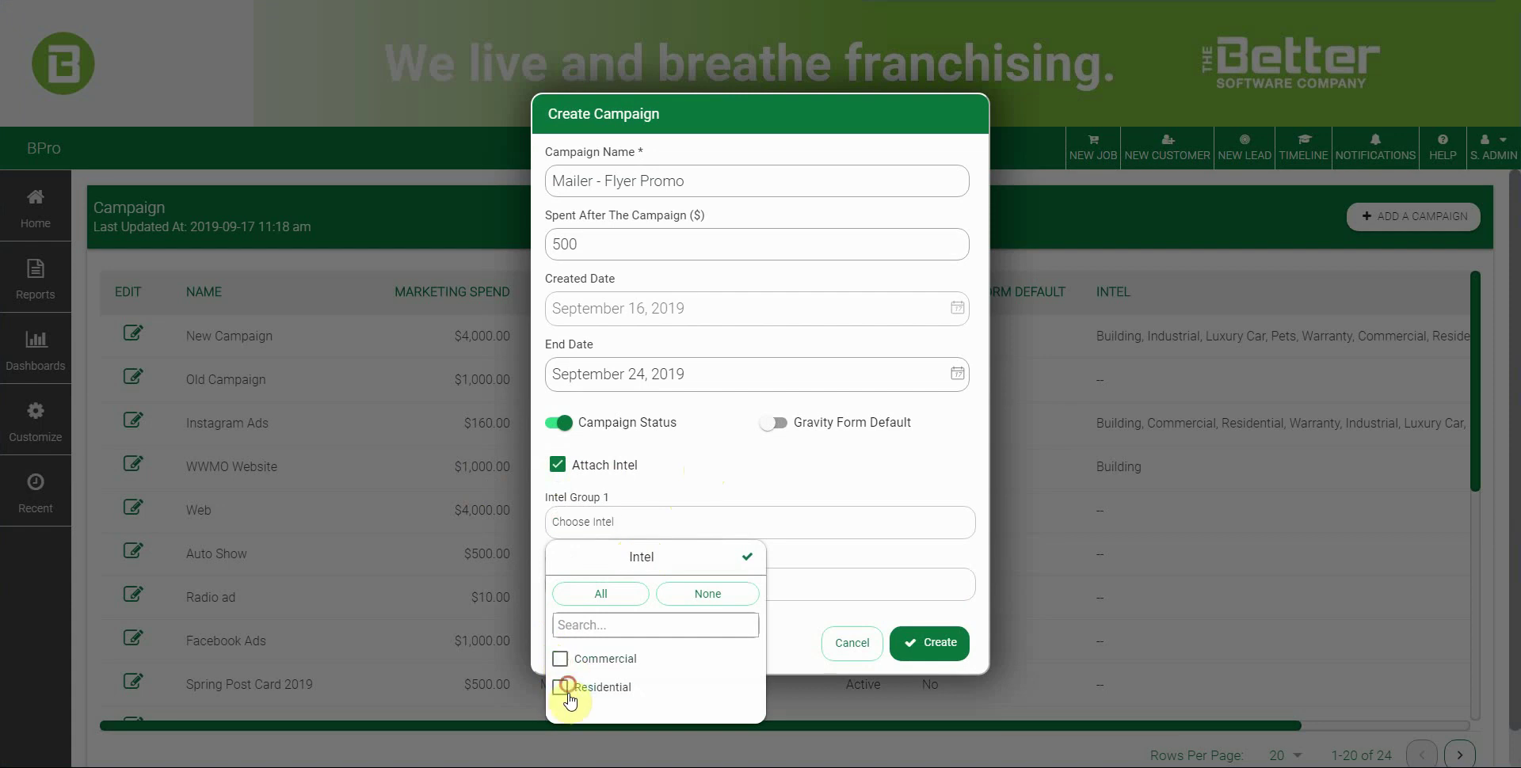
left_click(563, 688)
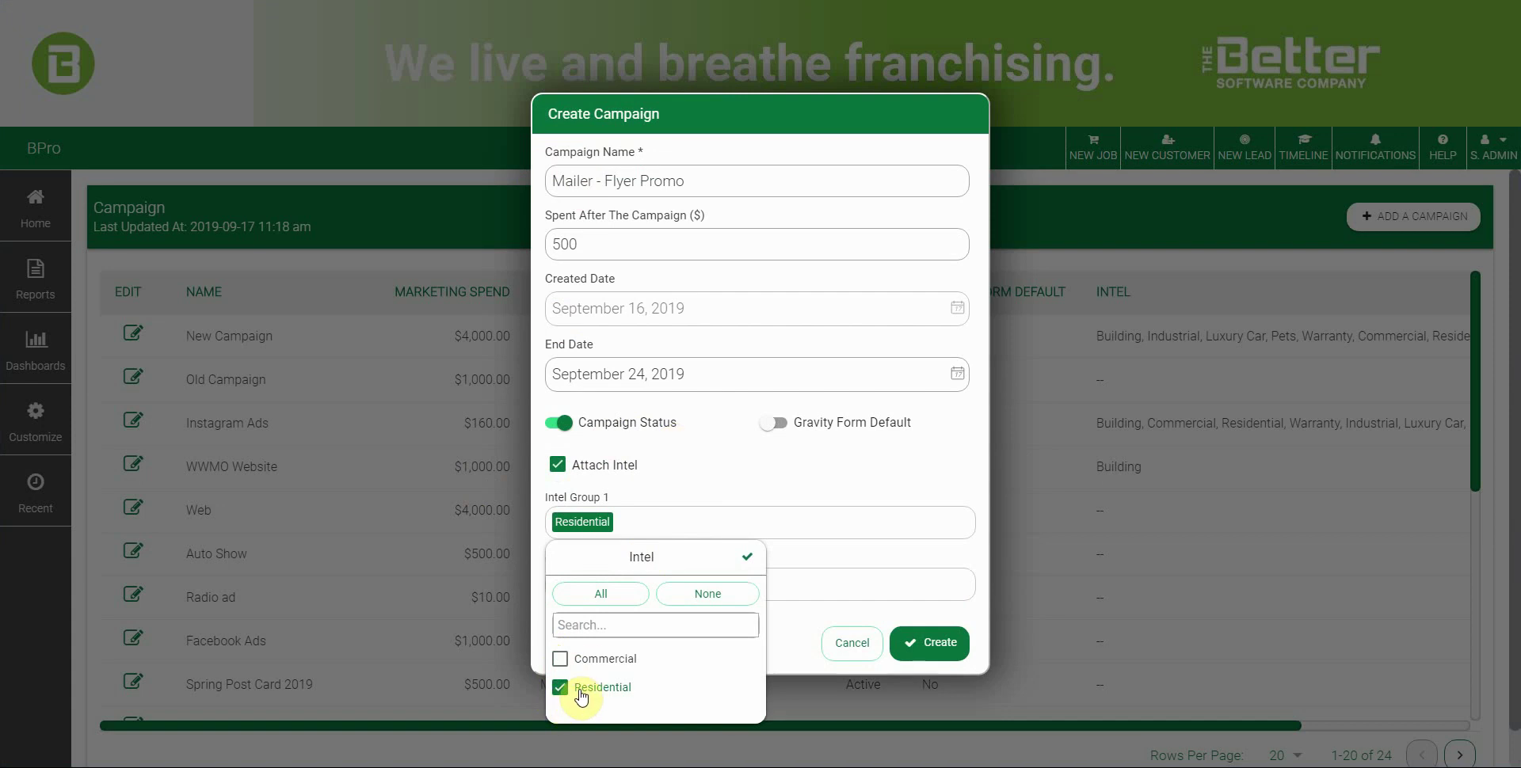
left_click(713, 453)
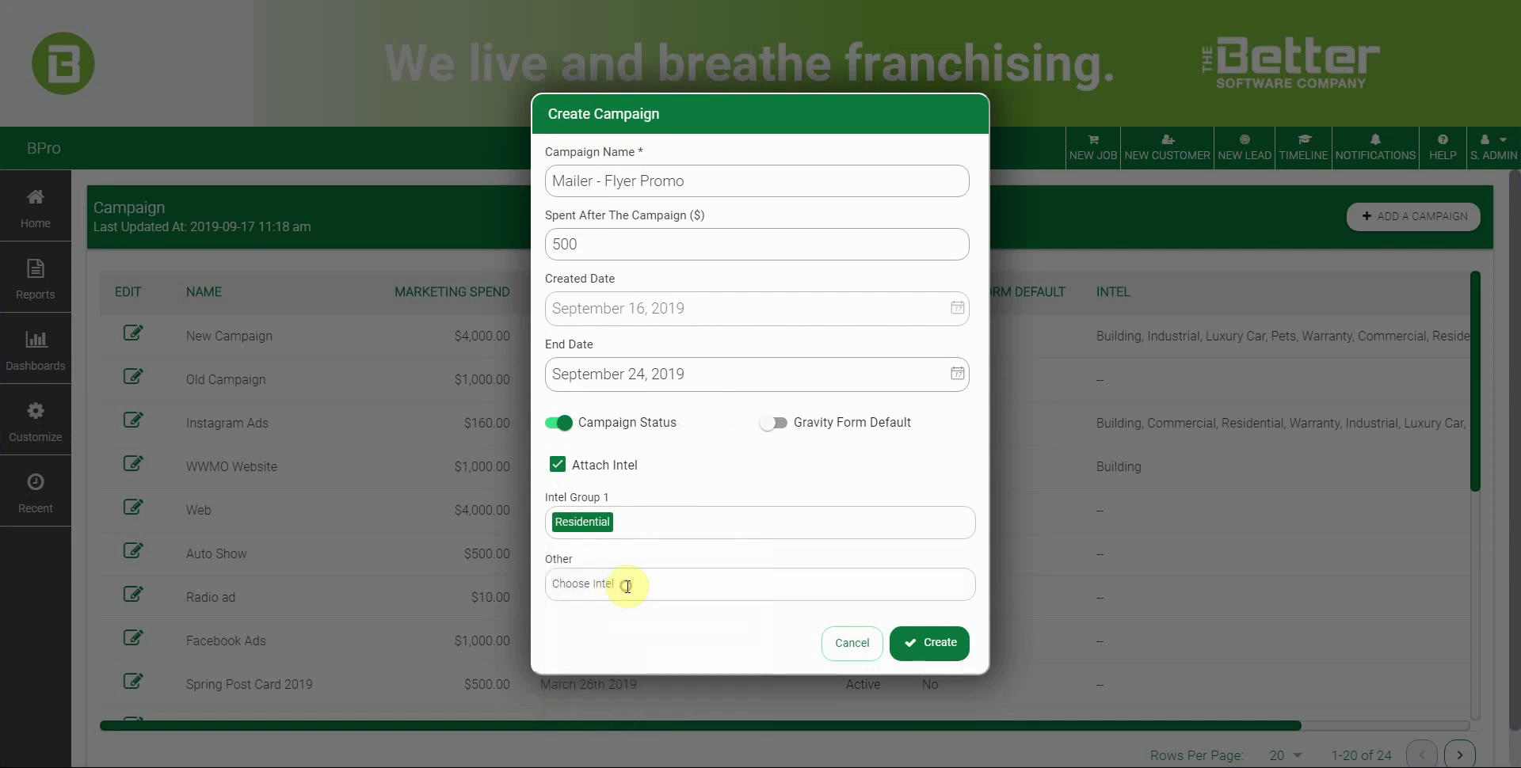
Attach Building, Luxury Car and Pets as the campaign's other intel and create the campaign
left_click(631, 584)
left_click(560, 715)
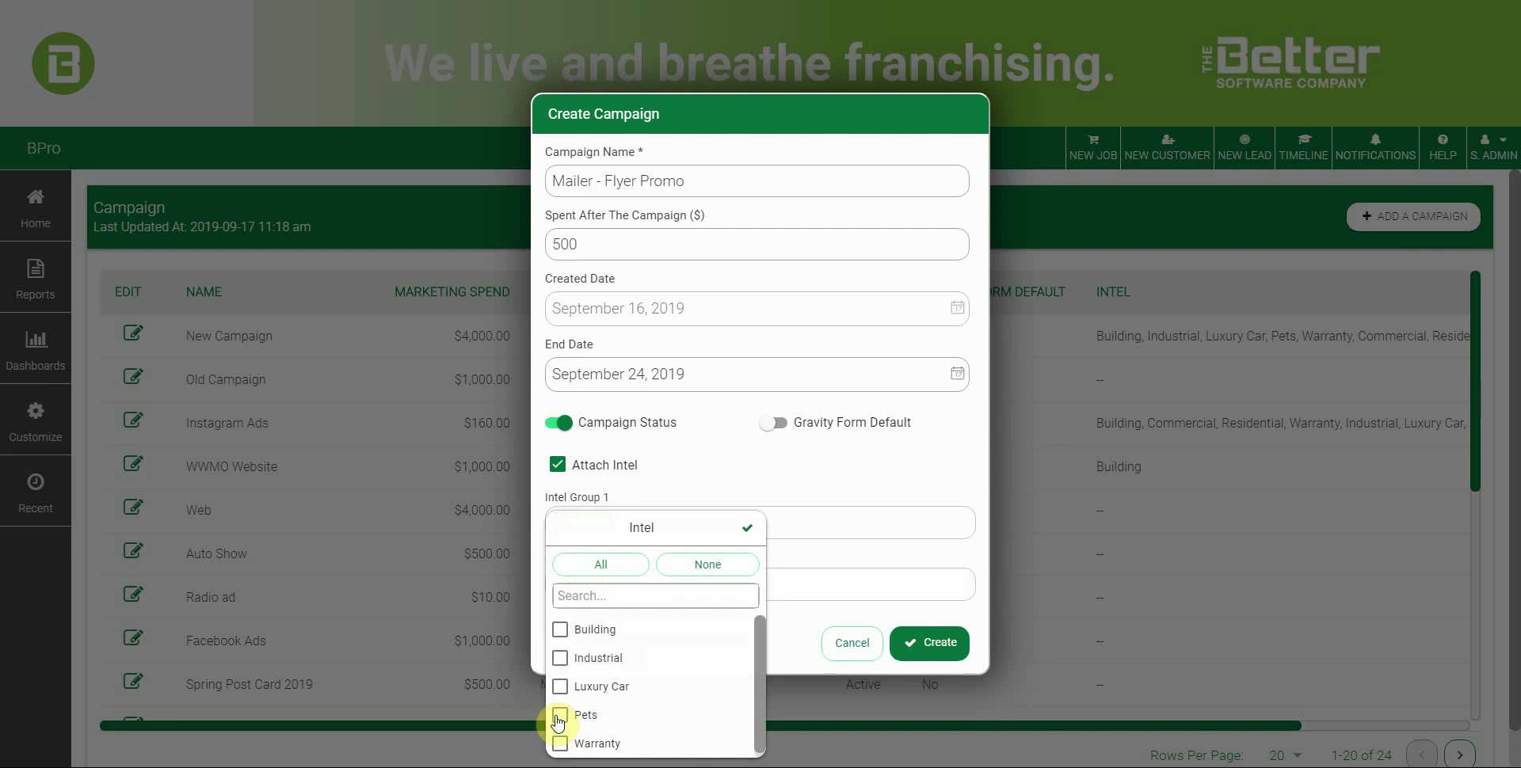
left_click(560, 687)
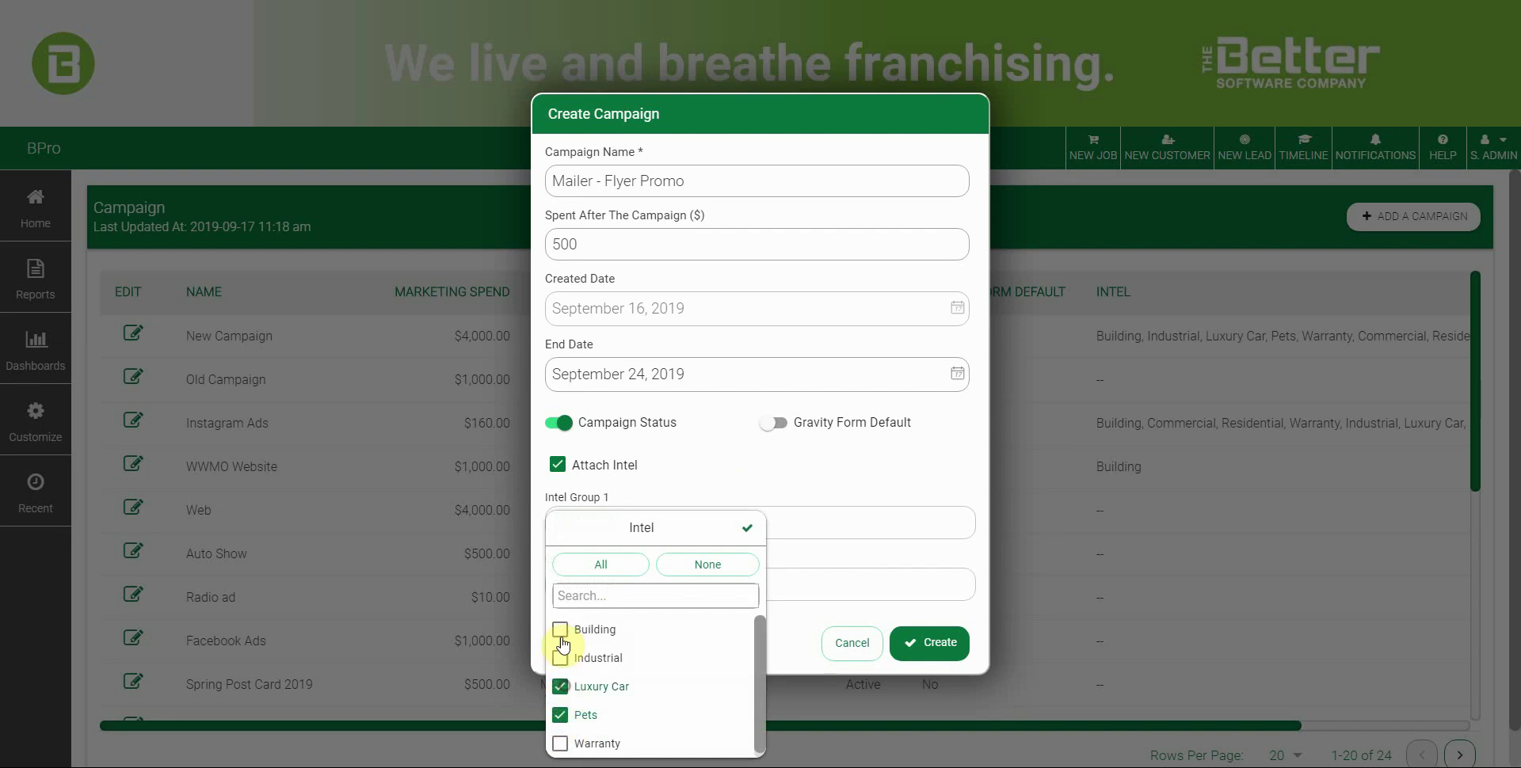
left_click(559, 630)
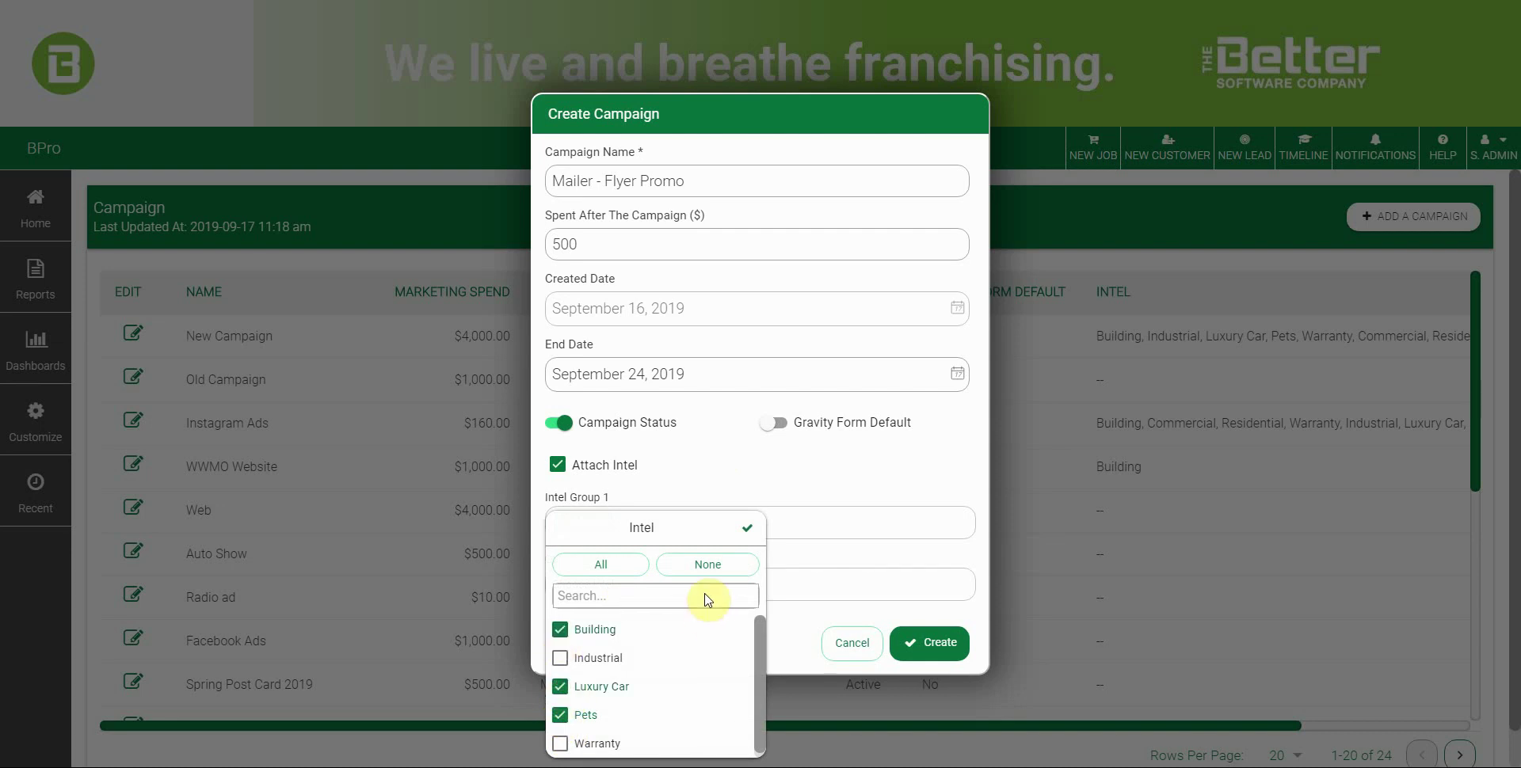
left_click(749, 532)
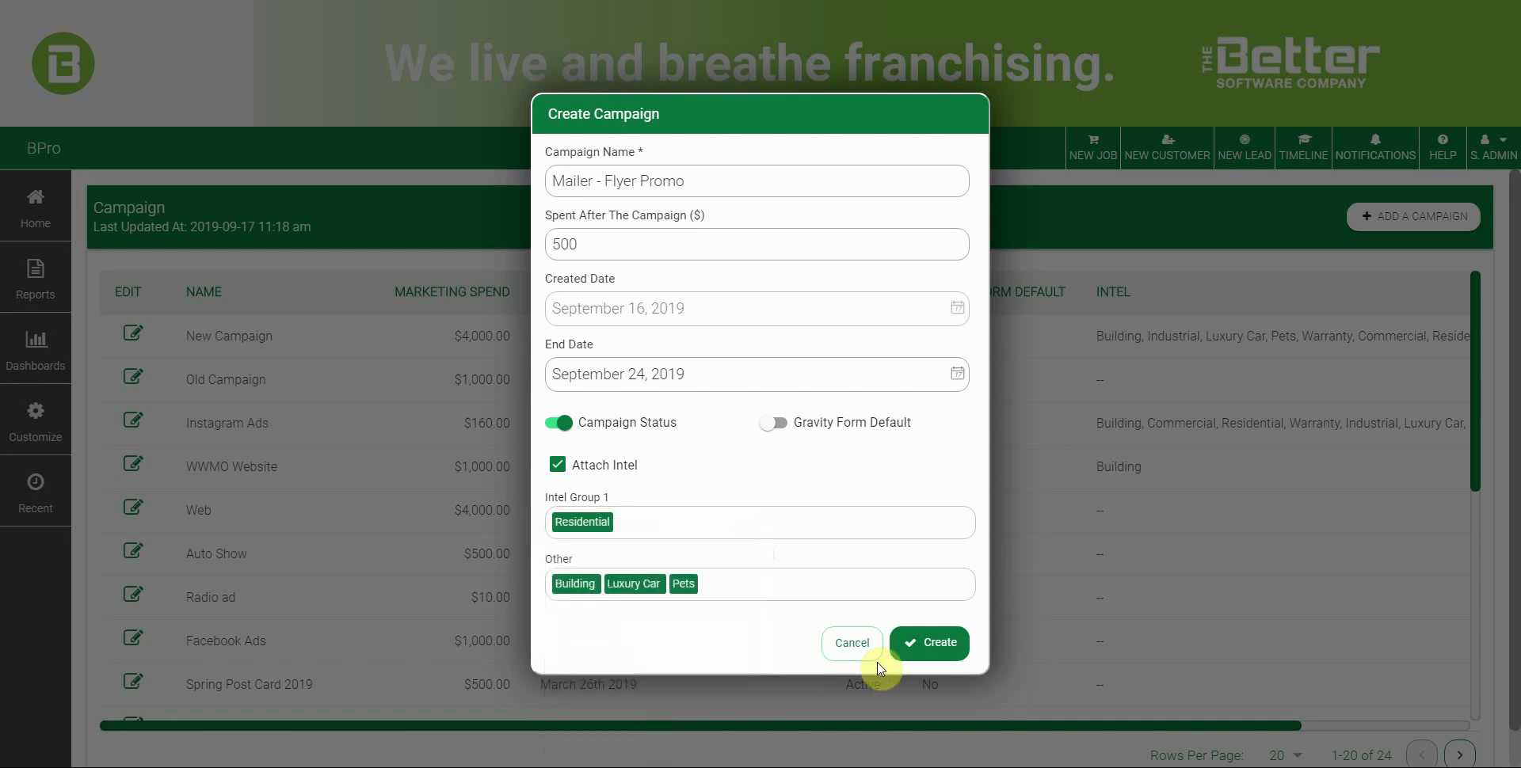
left_click(931, 647)
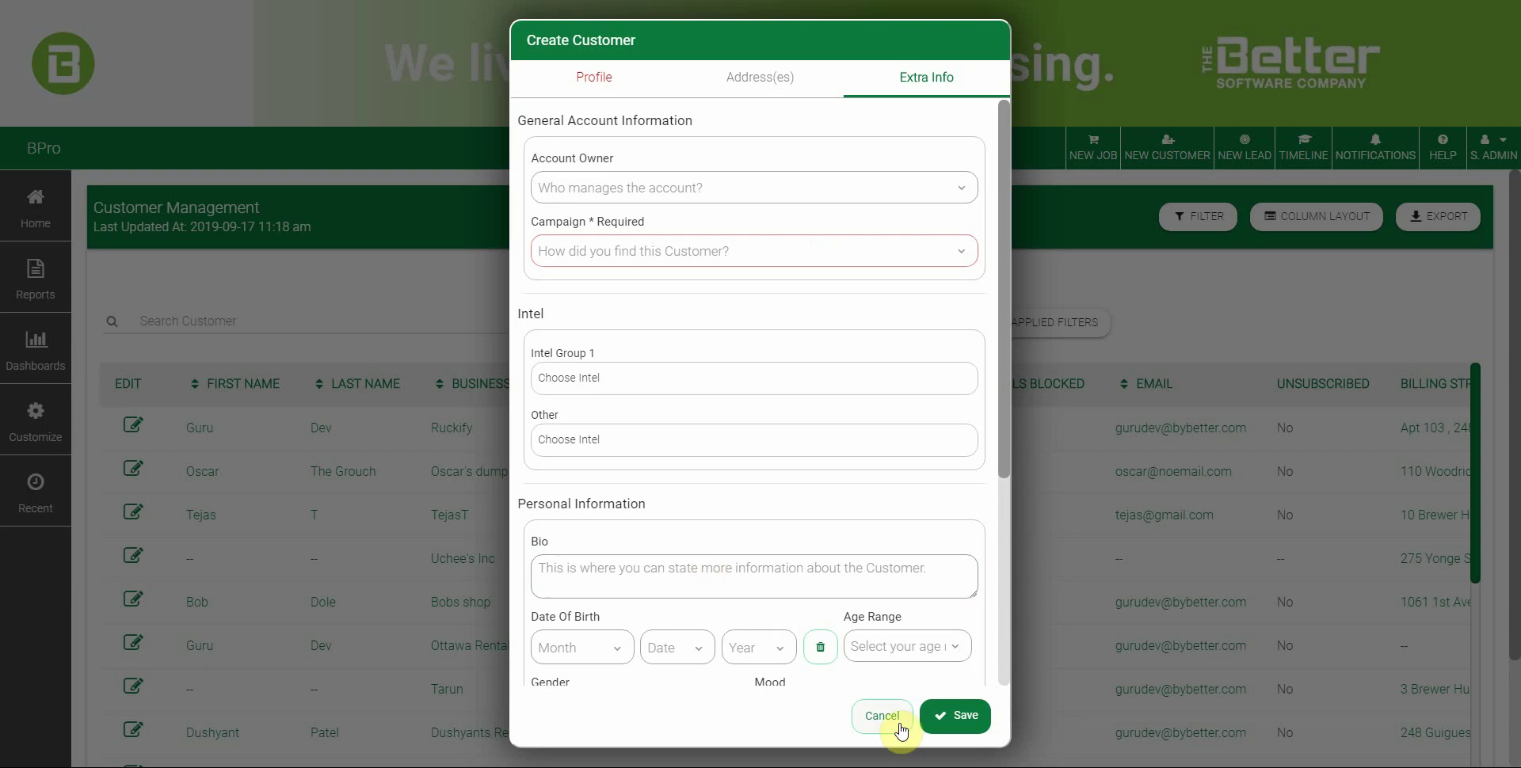
Discard the open customer form, start a fresh customer and set its campaign to "Mailer - Flyer Promo" in the extra information
left_click(881, 716)
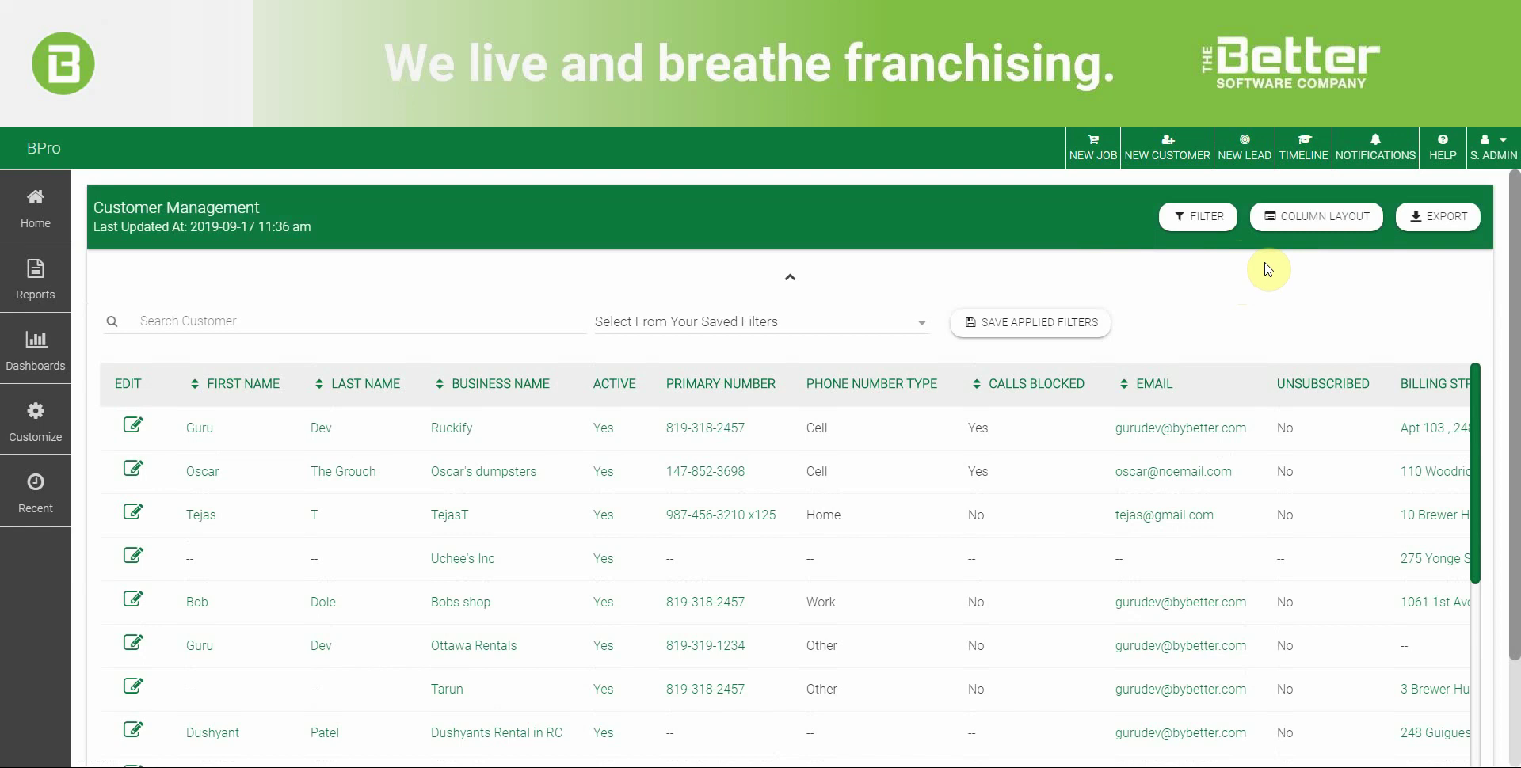
left_click(1188, 149)
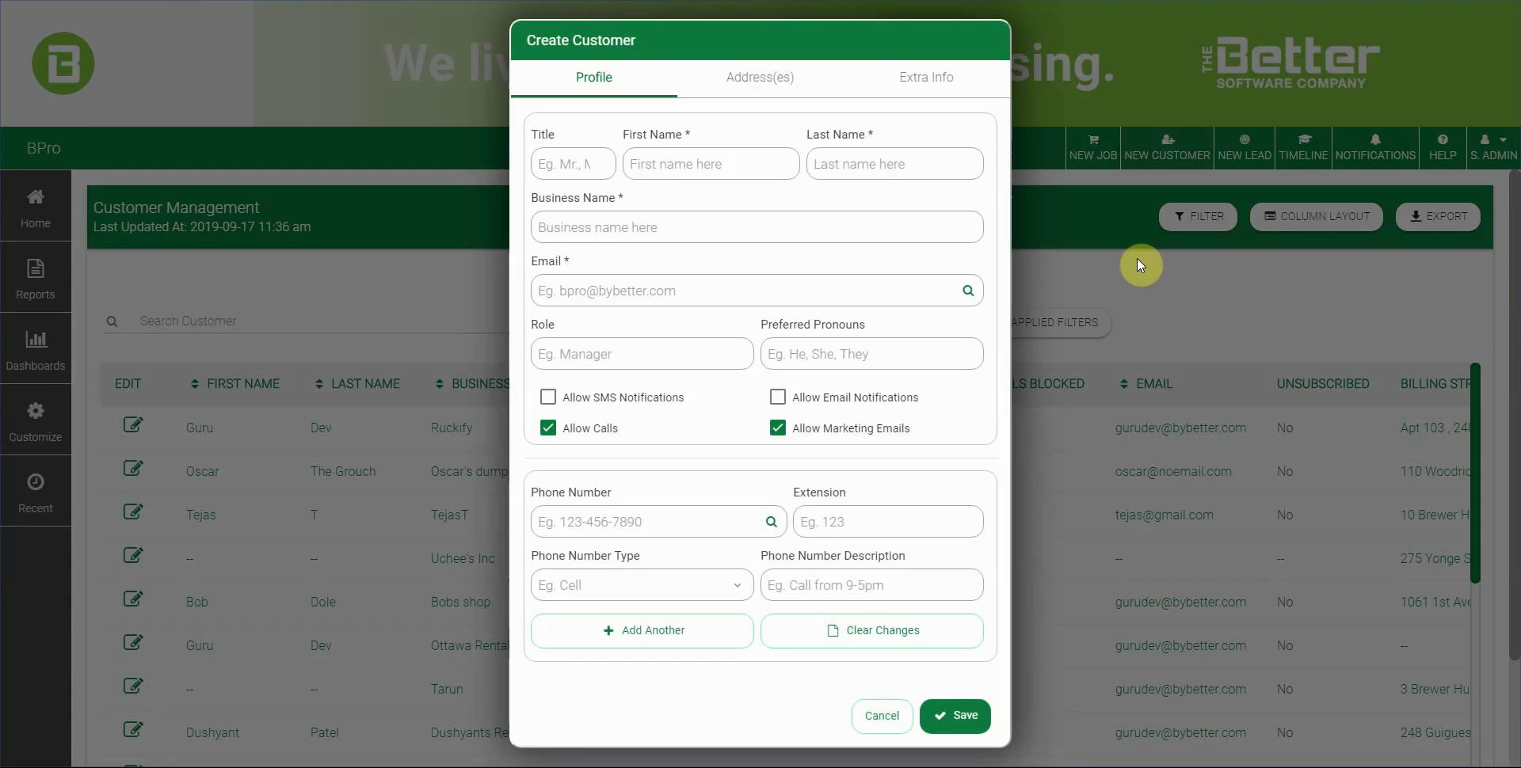
left_click(909, 75)
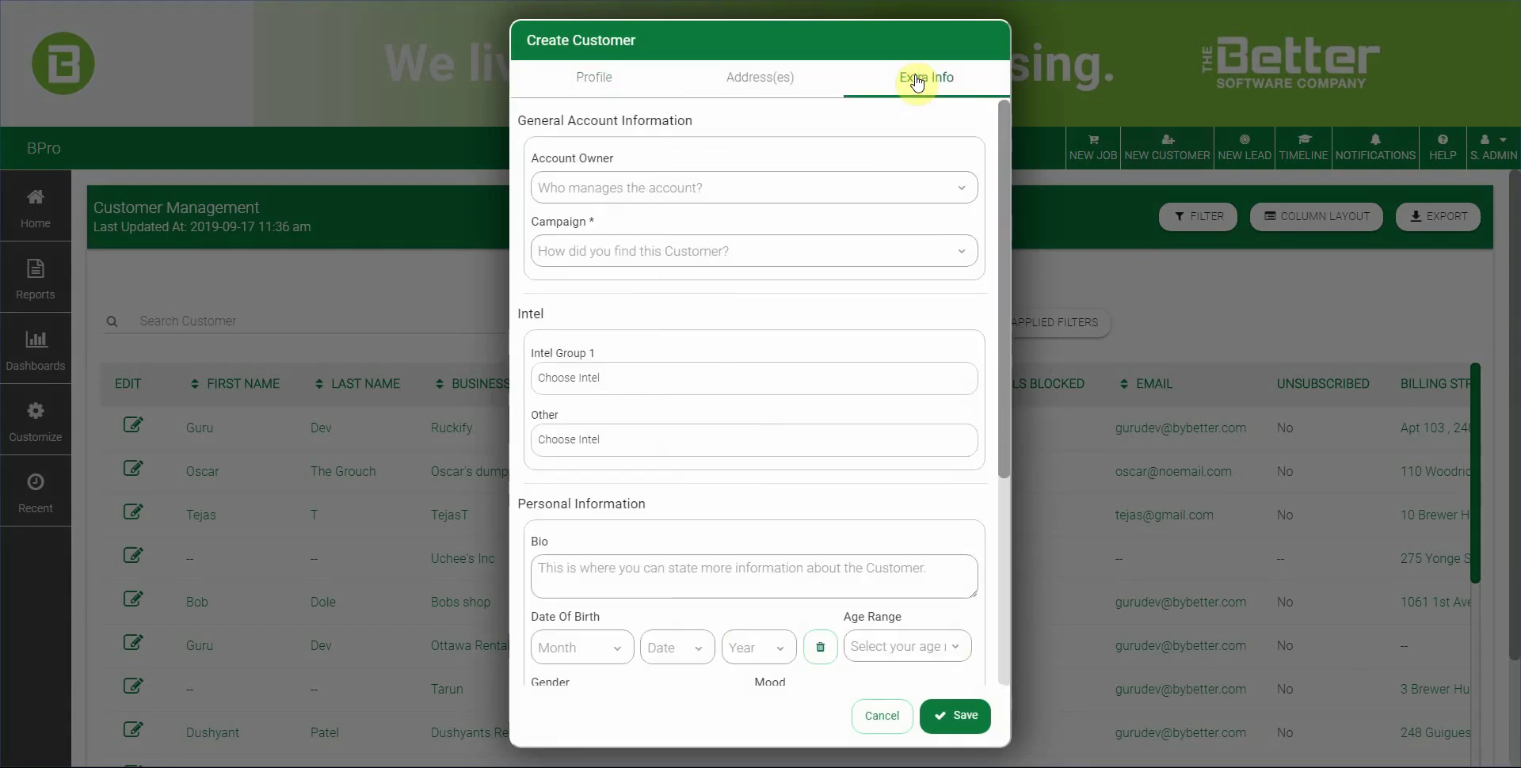
left_click(719, 253)
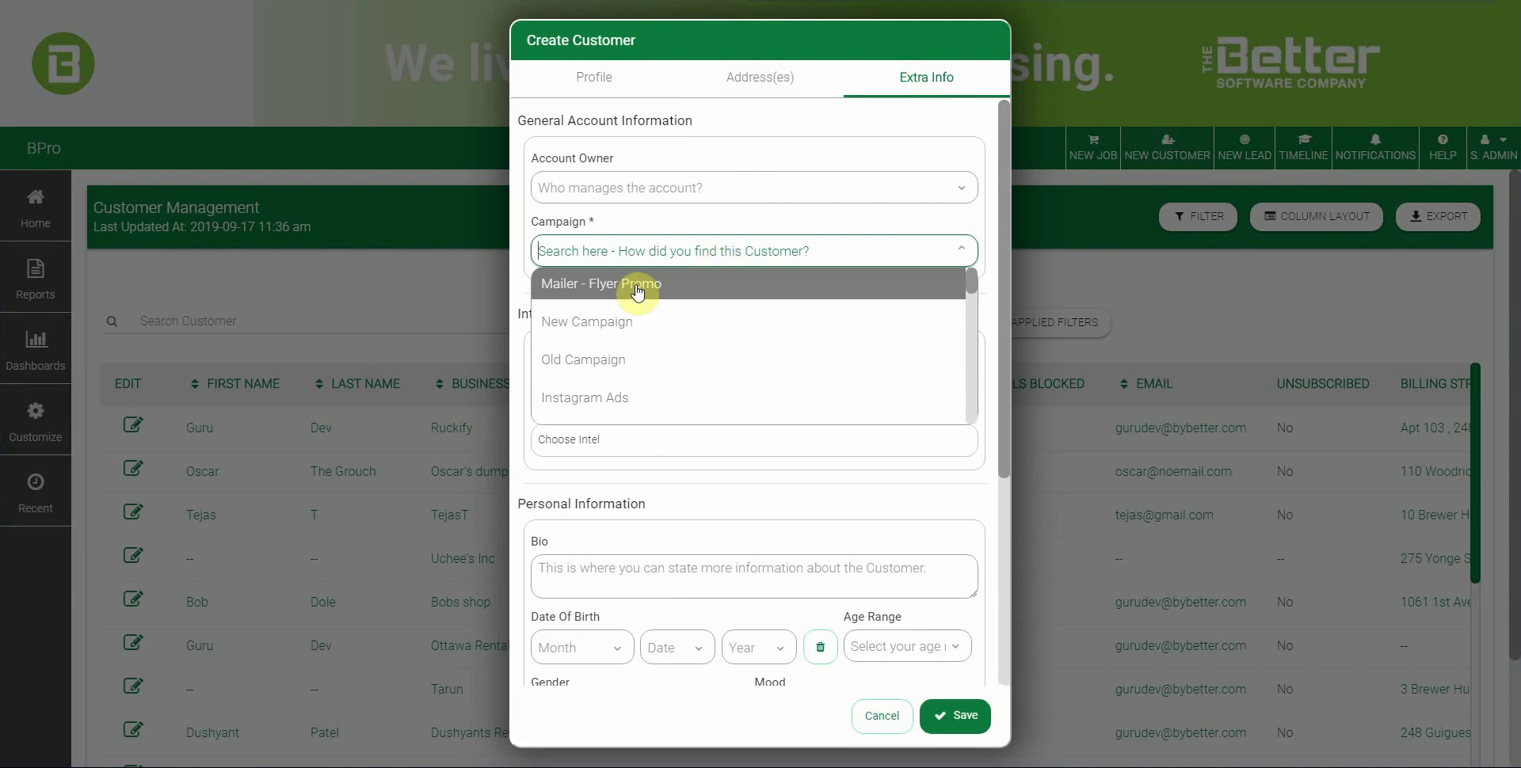
left_click(772, 220)
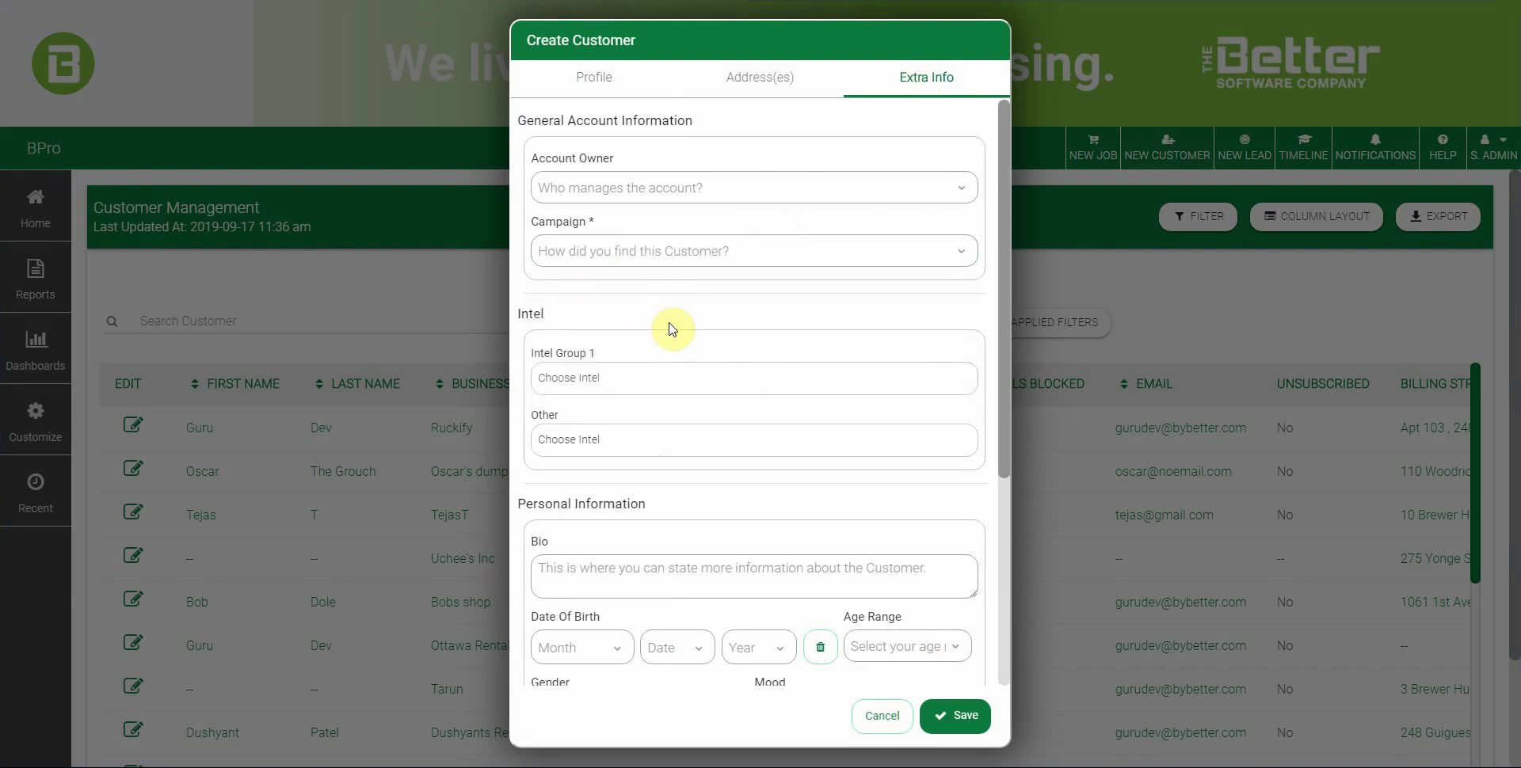
left_click(722, 255)
left_click(651, 280)
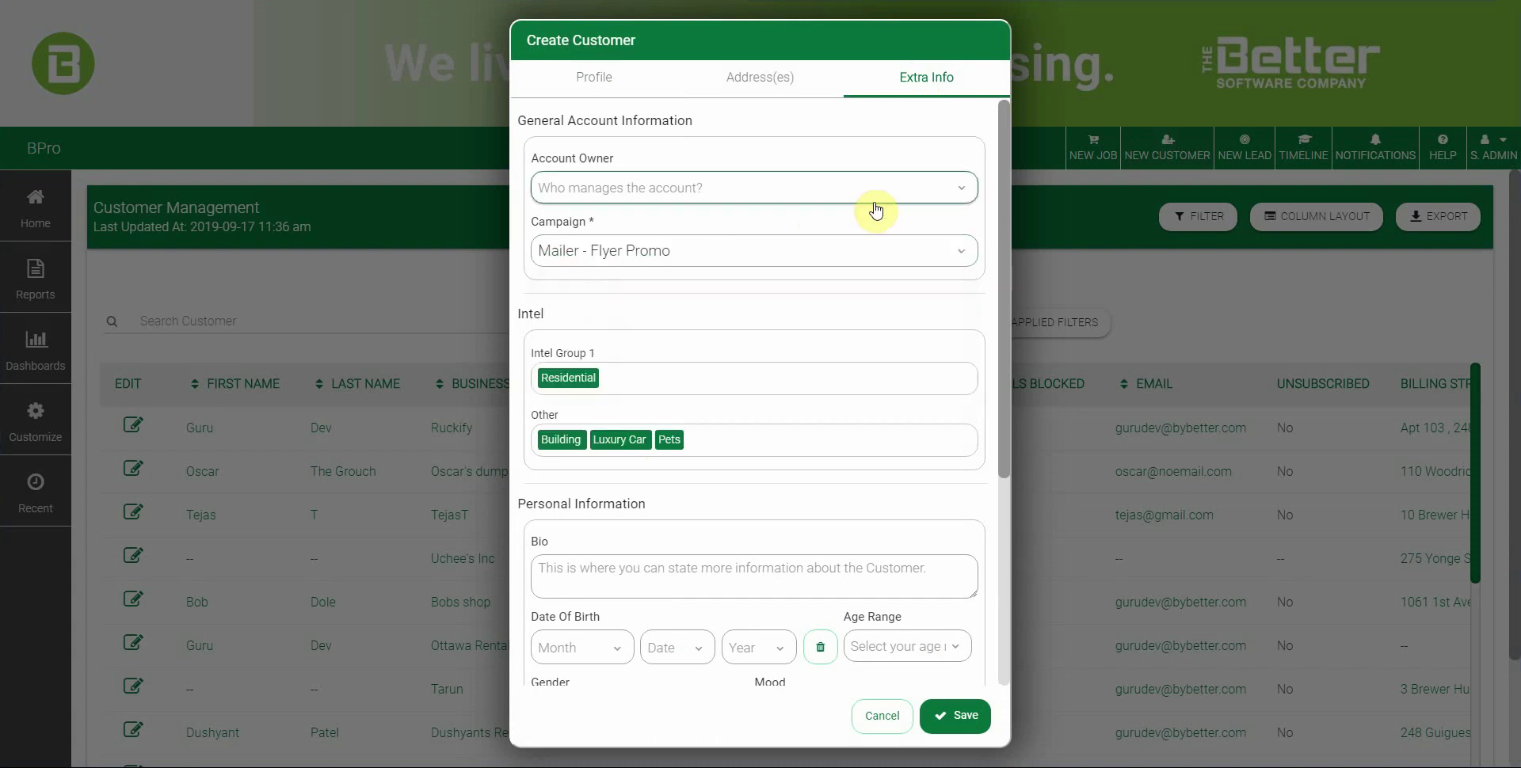
Try to save the customer without profile details, and return to its extra information
left_click(958, 730)
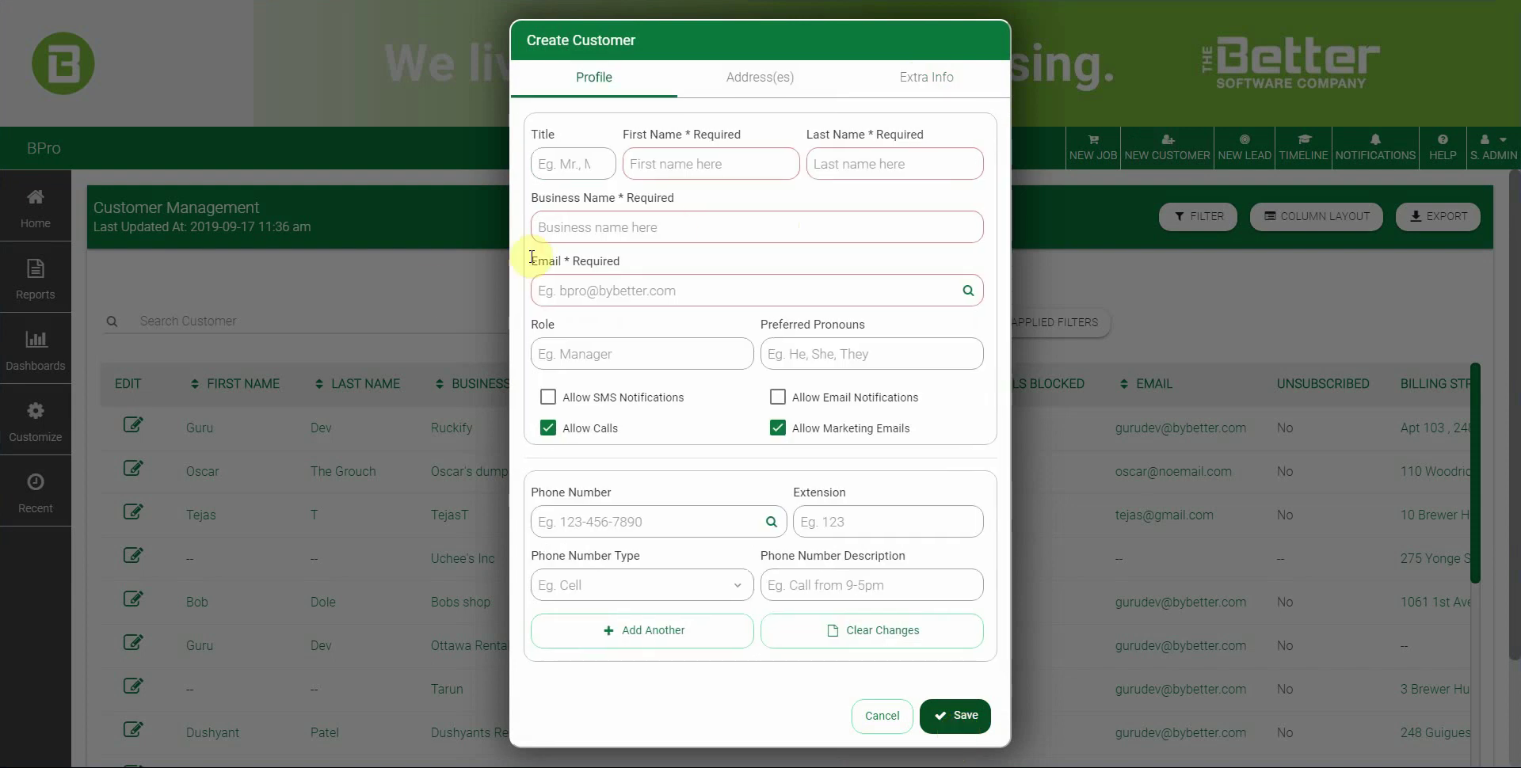
left_click(915, 76)
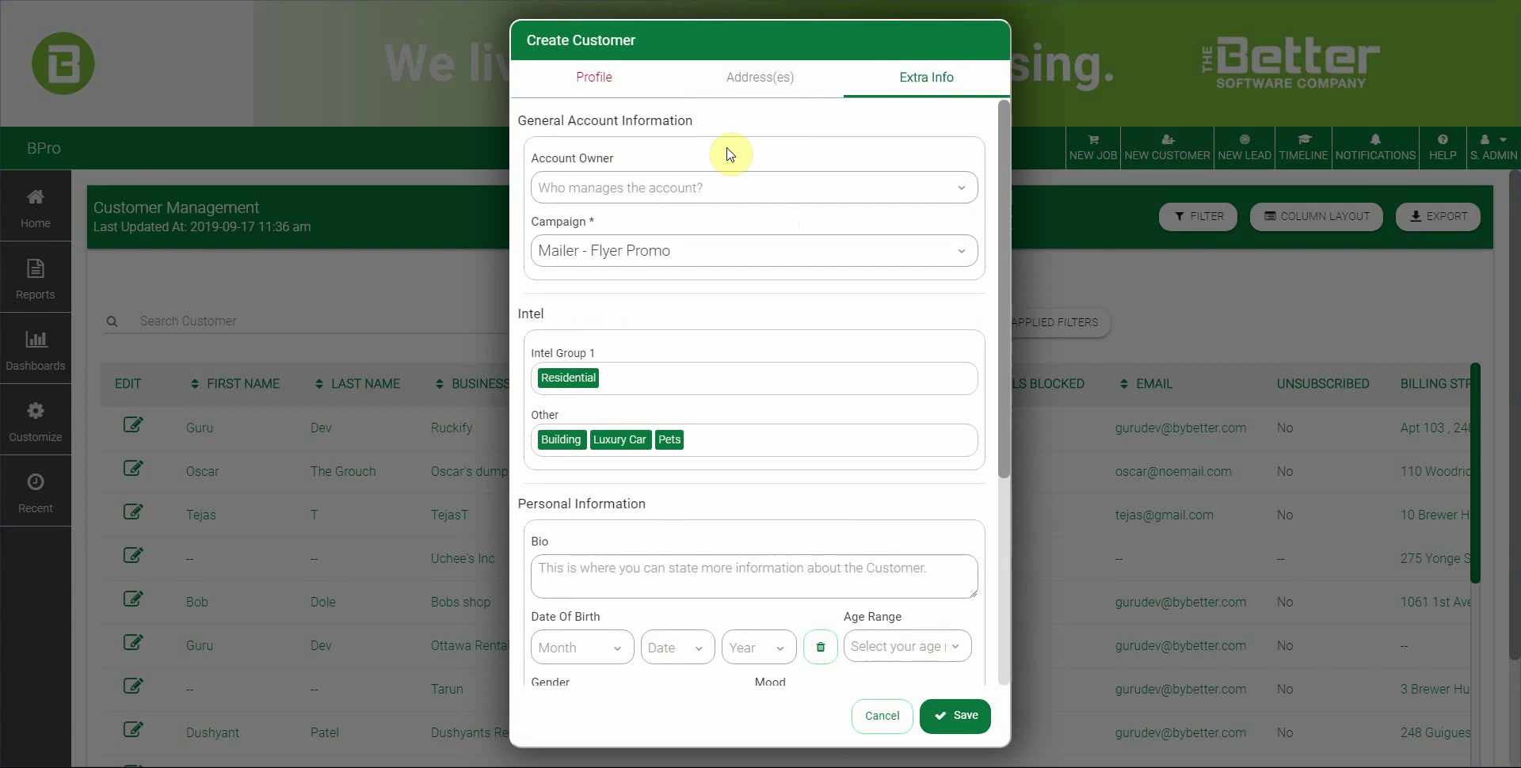